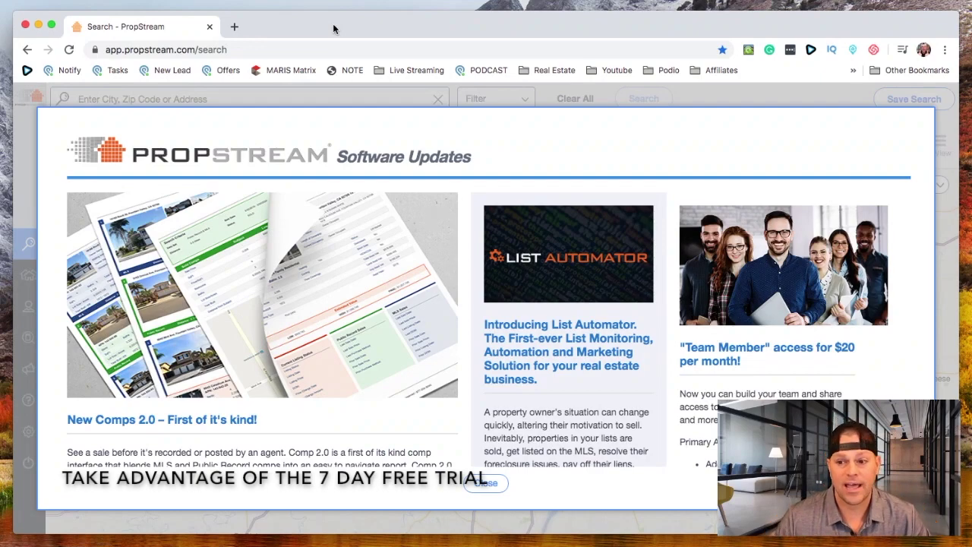
Close the Software Updates announcement and pan and zoom the map around the St. Louis region
left_click(490, 483)
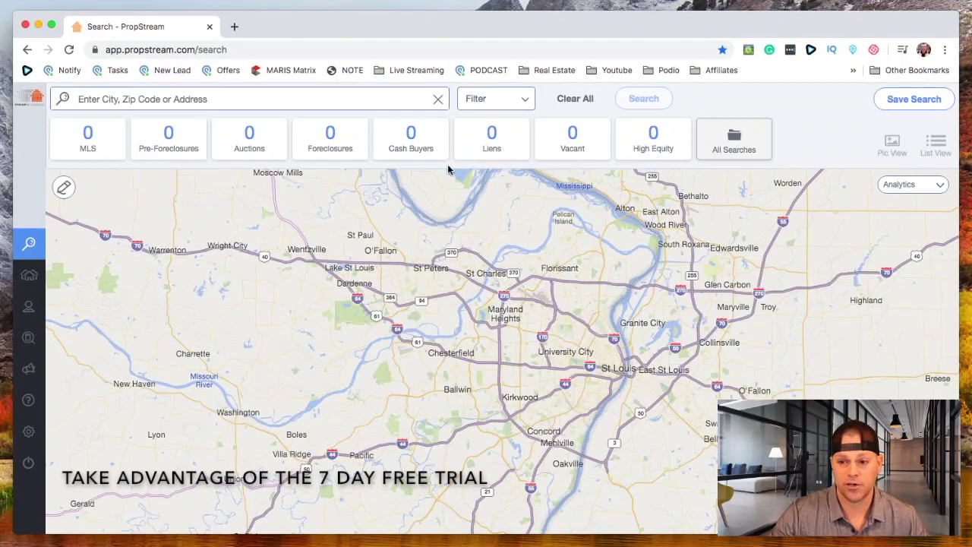
left_click_drag(591, 366, 519, 351)
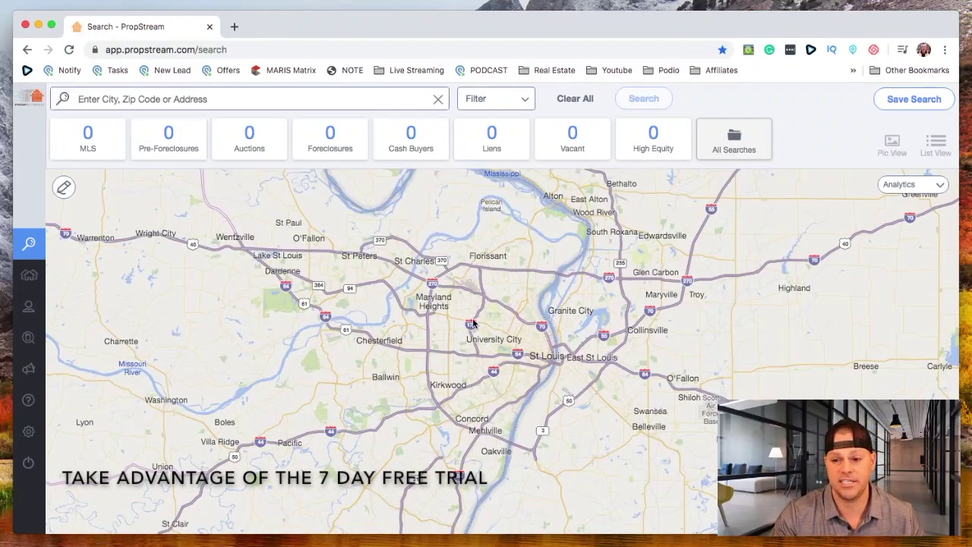
left_click_drag(465, 339, 456, 322)
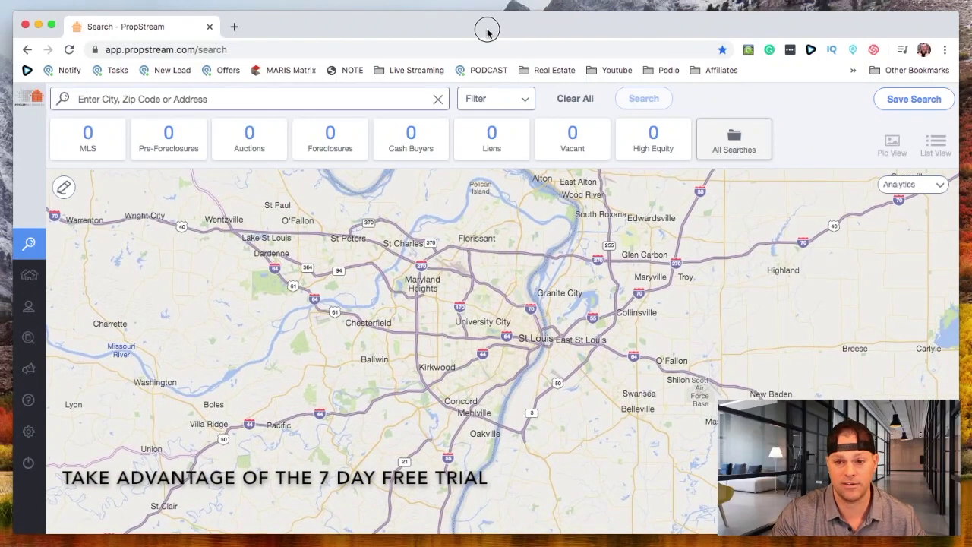
scroll(562, 380, "up", 2)
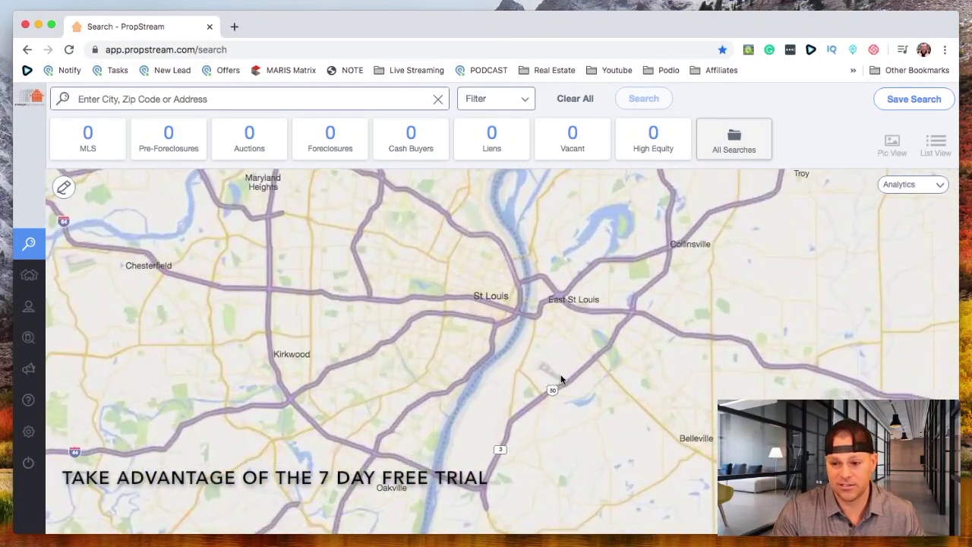
scroll(562, 379, "down", 2)
scroll(172, 244, "down", 2)
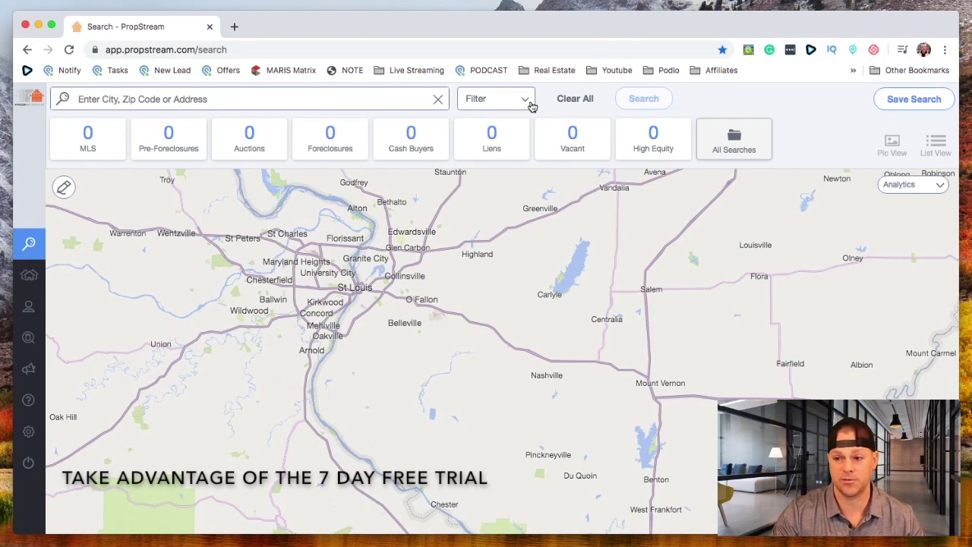
left_click(319, 101)
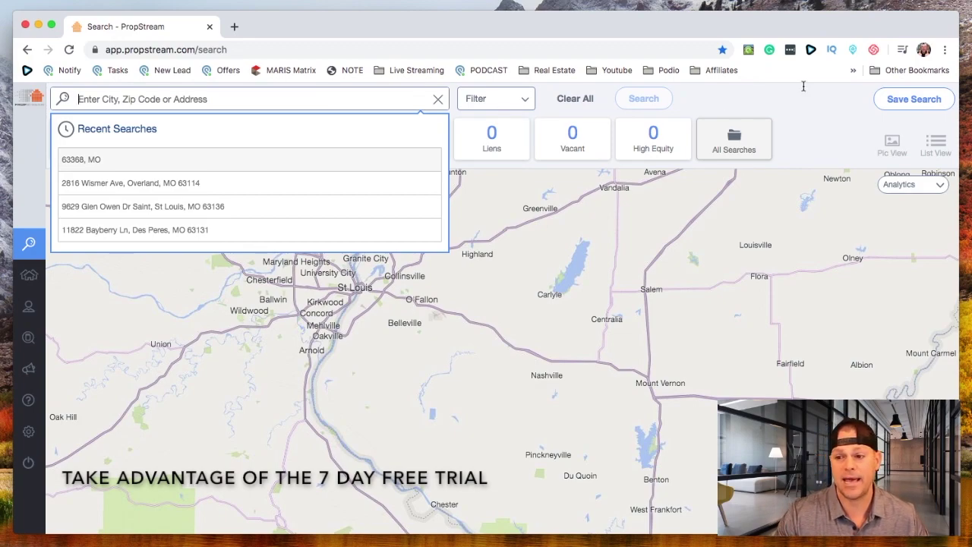
left_click(760, 99)
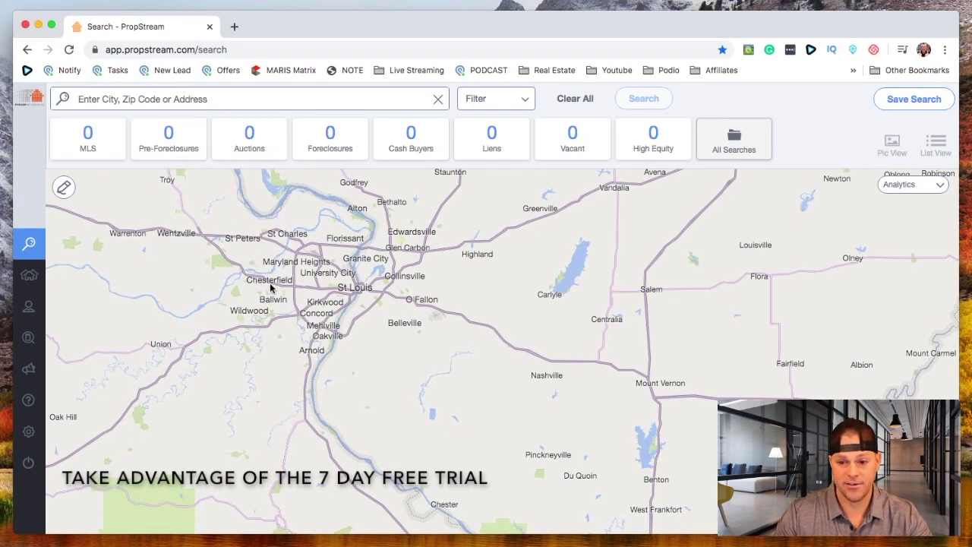
Search 'chesterfield, mo' and review its 20810 unique properties count
left_click(137, 97)
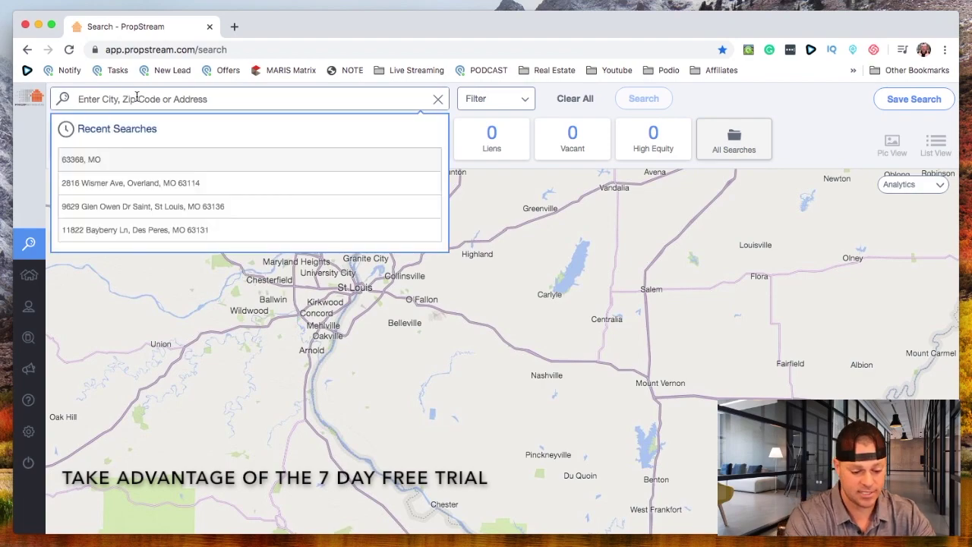
type("chesterfield, m")
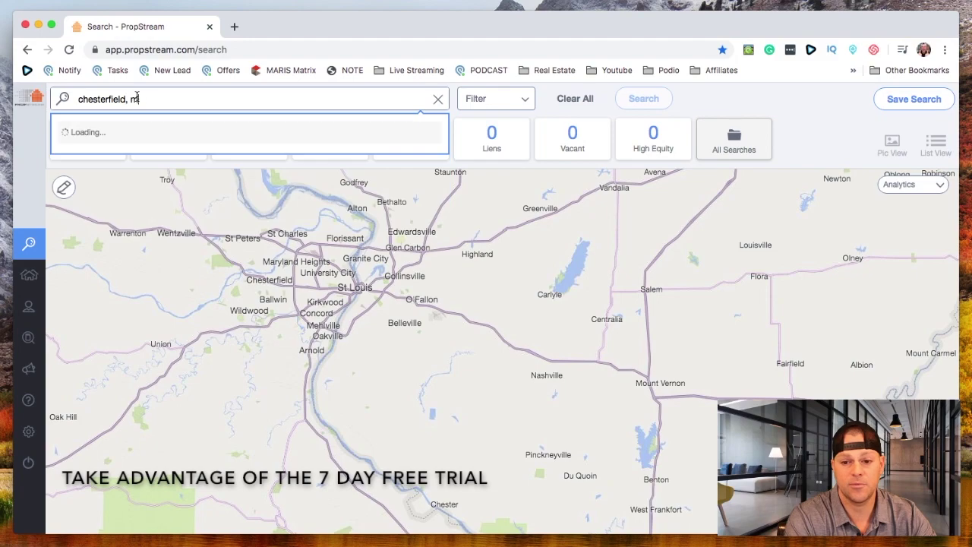
type("o")
left_click(120, 159)
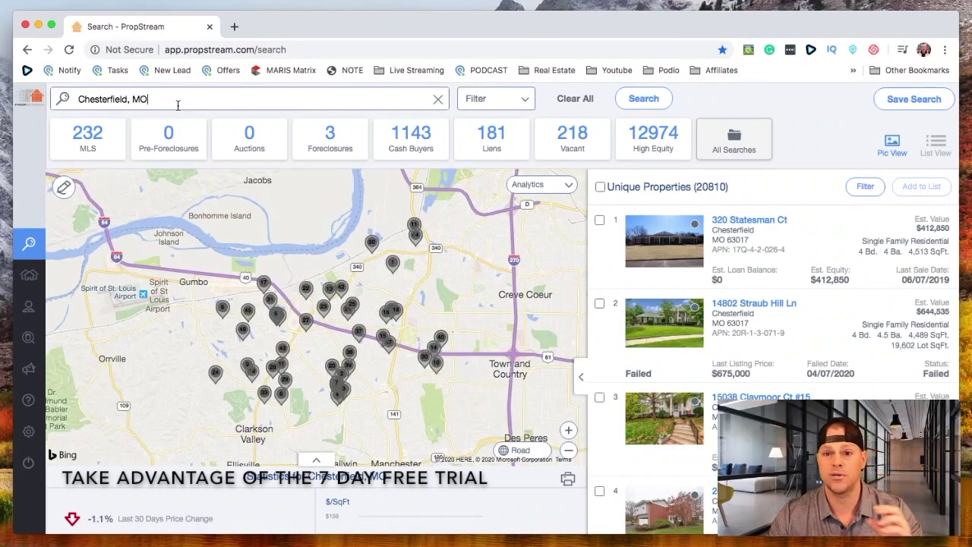
left_click_drag(172, 99, 62, 99)
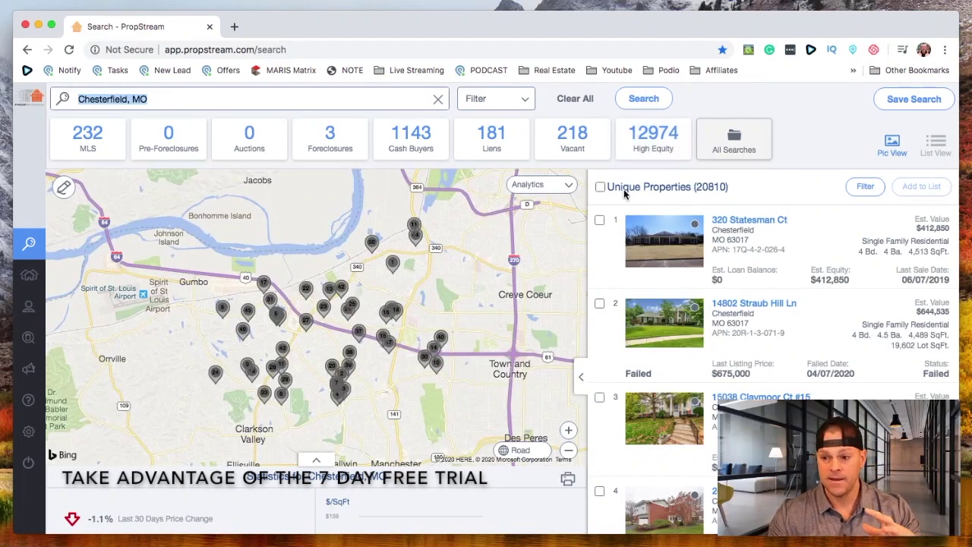
left_click_drag(741, 190, 602, 188)
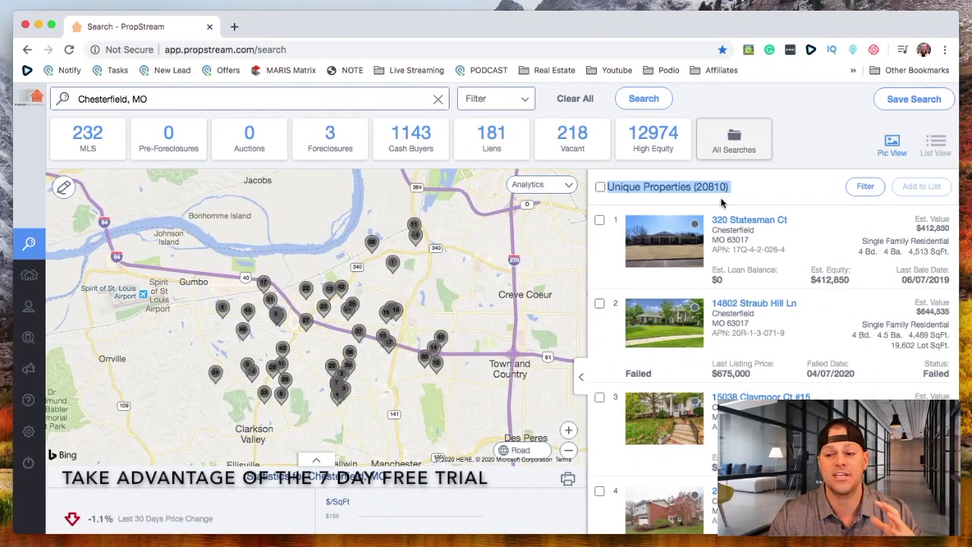
left_click(762, 200)
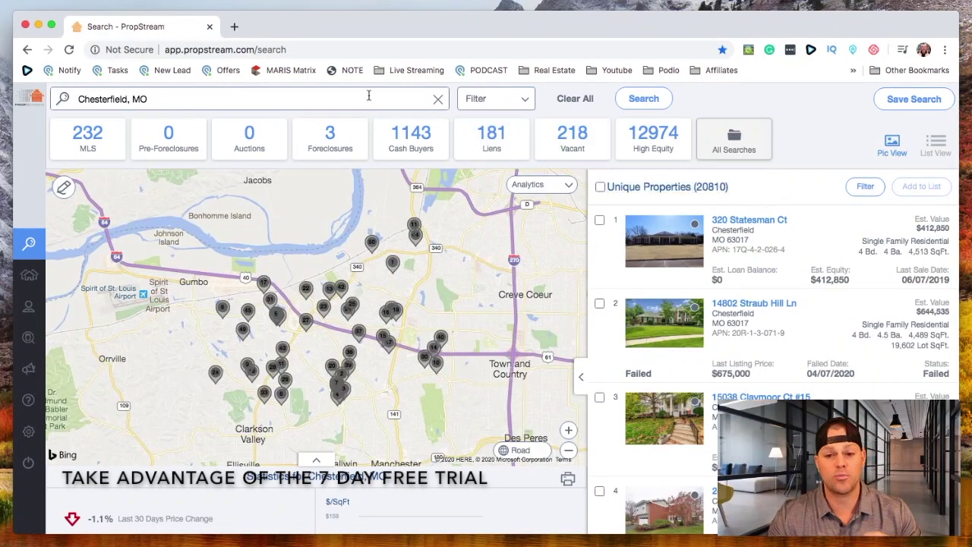
left_click(130, 101)
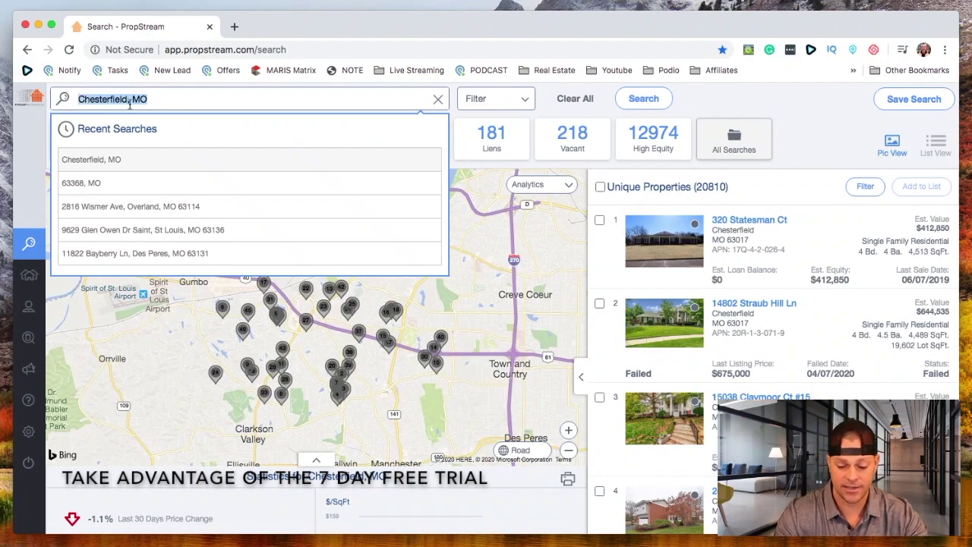
Load ZIP 63131, MO results and pan the map to review the 7157 unique properties
type("63131")
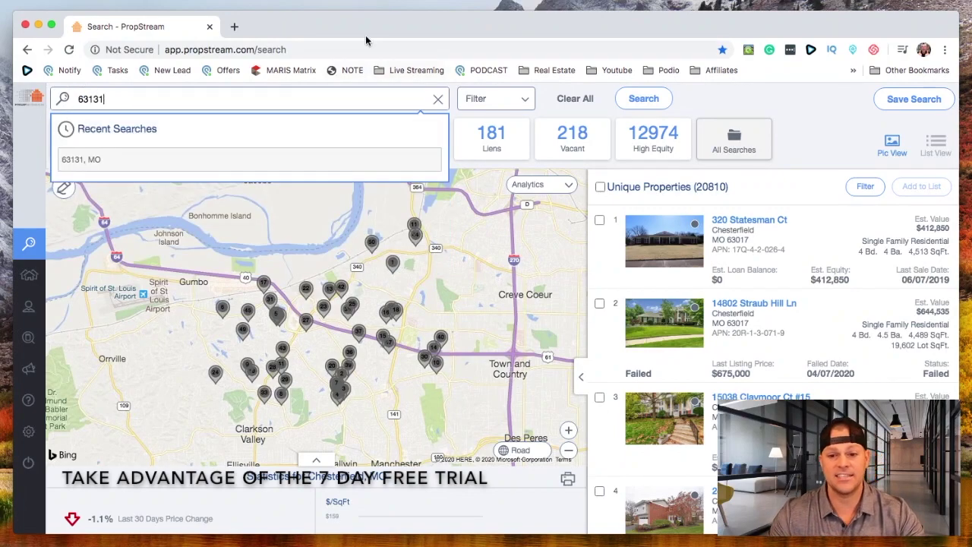
left_click(81, 161)
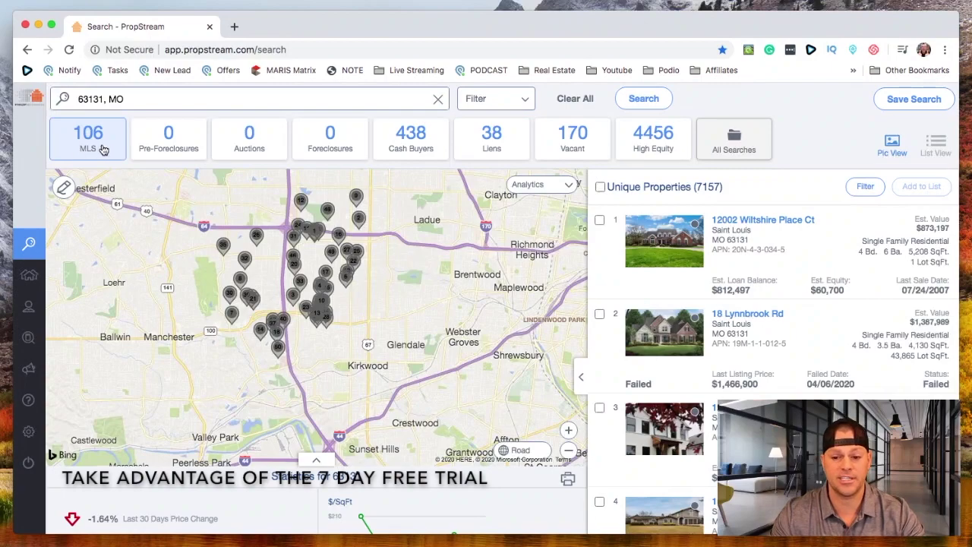
left_click_drag(213, 283, 404, 368)
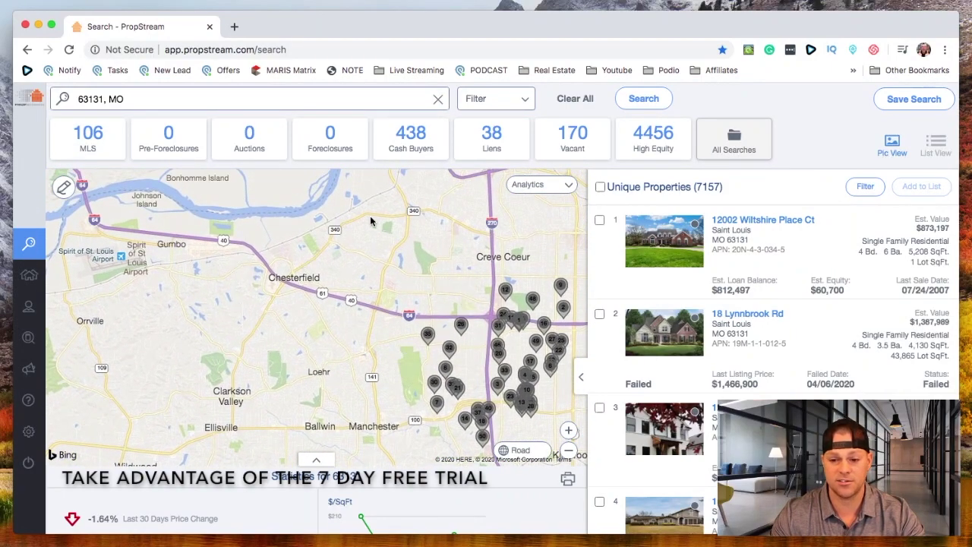
left_click_drag(556, 335, 458, 255)
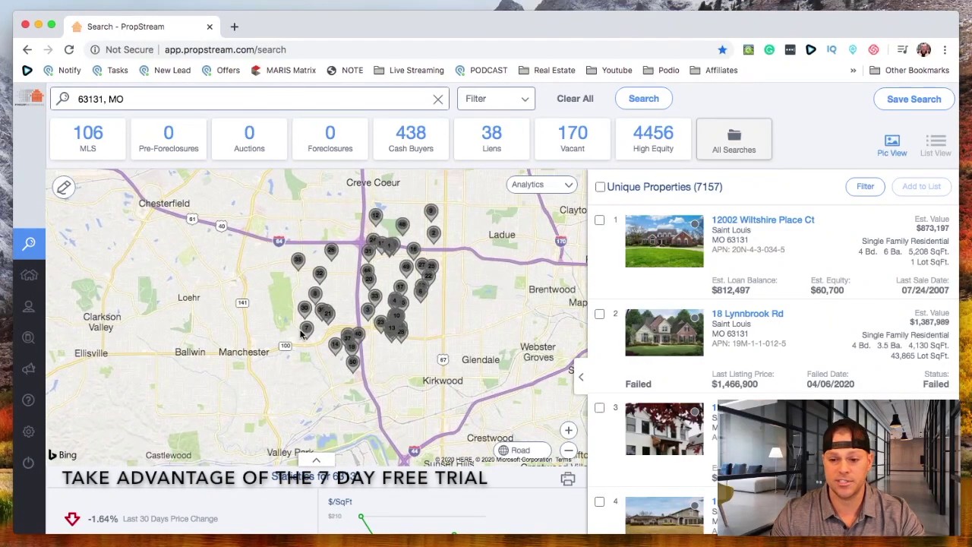
left_click_drag(380, 206, 369, 250)
left_click_drag(726, 186, 609, 186)
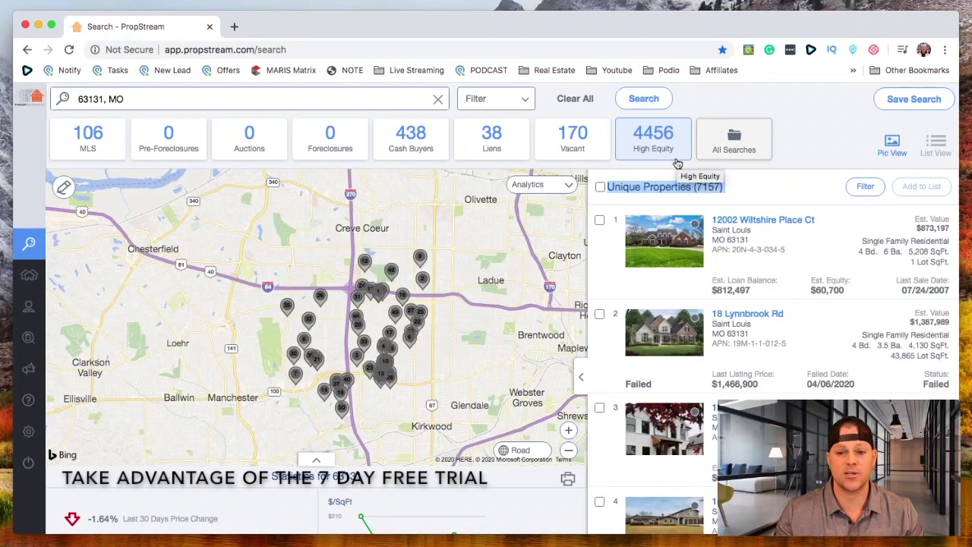
scroll(678, 164, "down", 1)
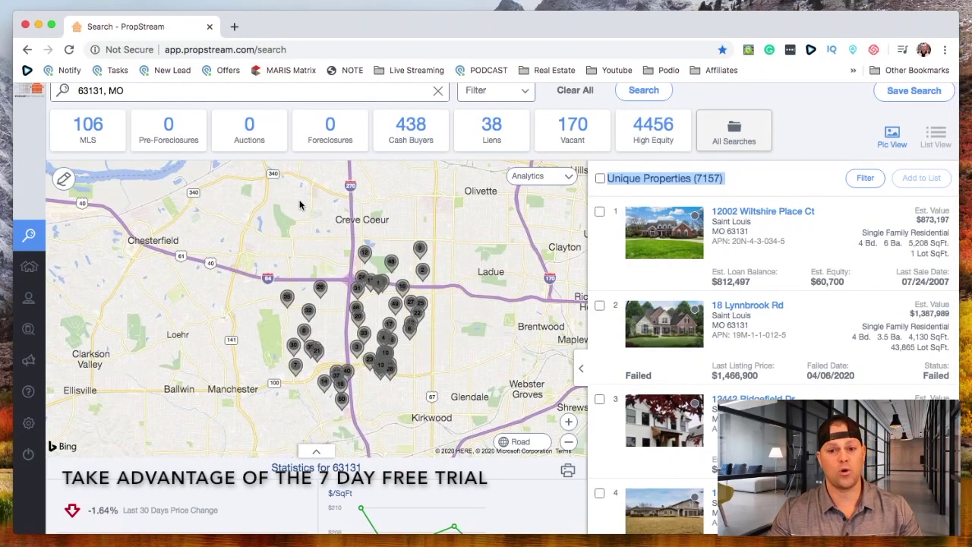
scroll(296, 202, "up", 3)
scroll(292, 198, "down", 3)
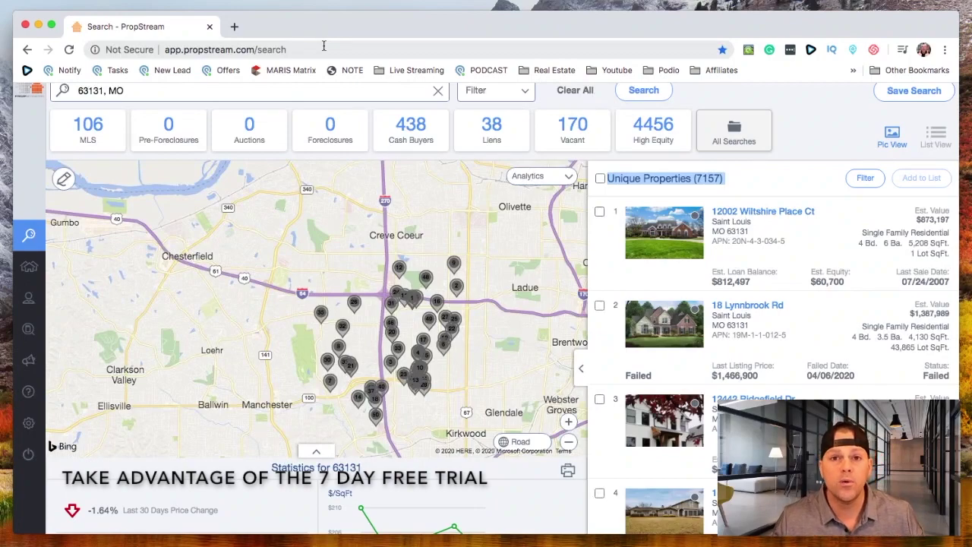
left_click(176, 91)
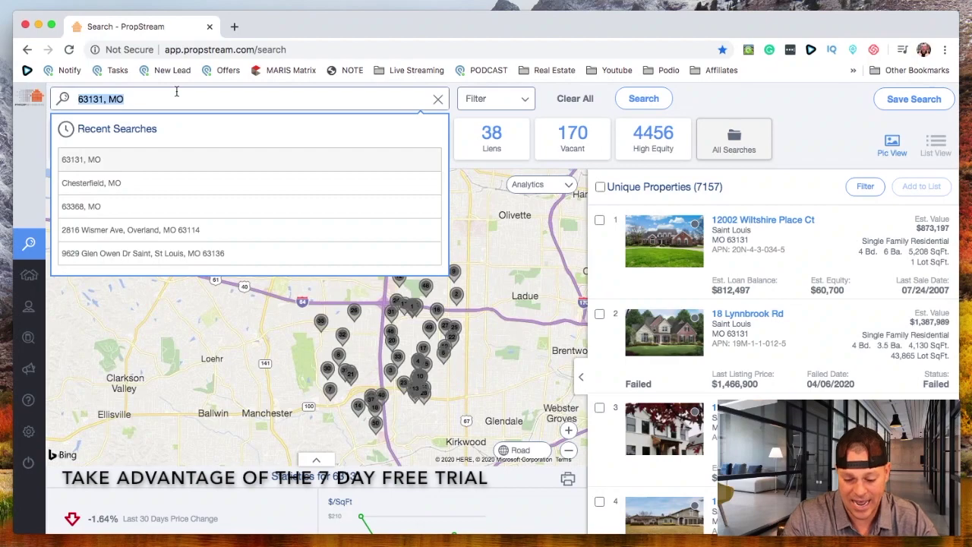
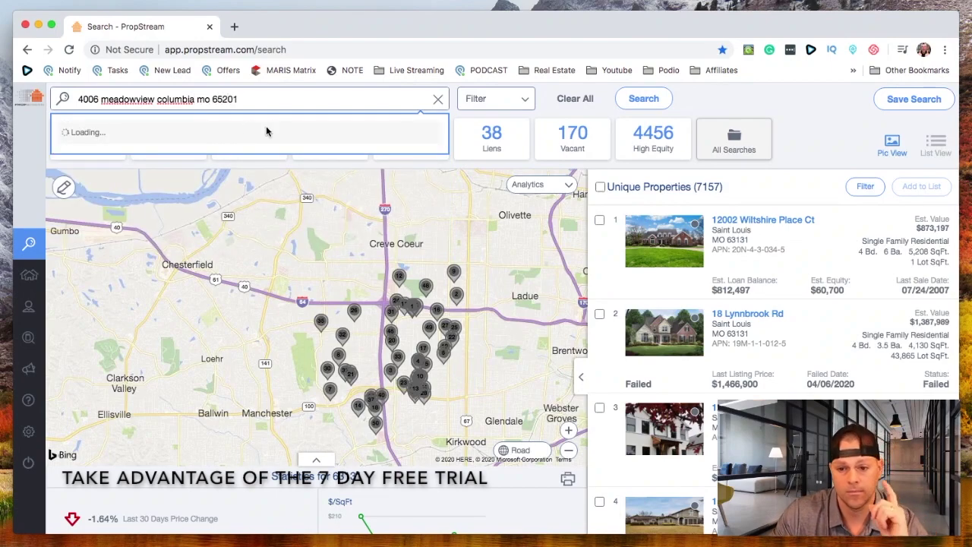
Search the Columbia, MO 65201 property address and open its matching record
left_click(149, 159)
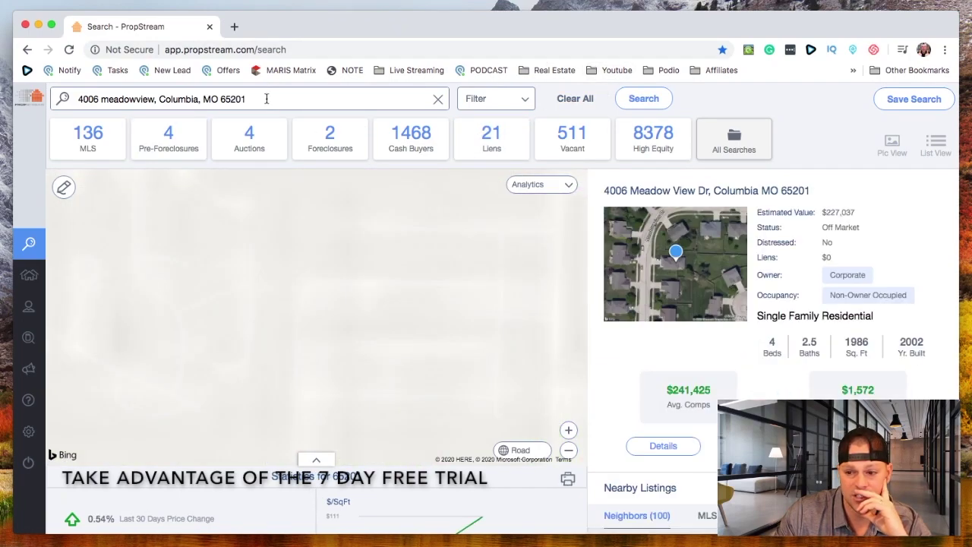
left_click(246, 98)
Dismiss the recent searches list and scroll through the property's summary panel
triple_click(246, 99)
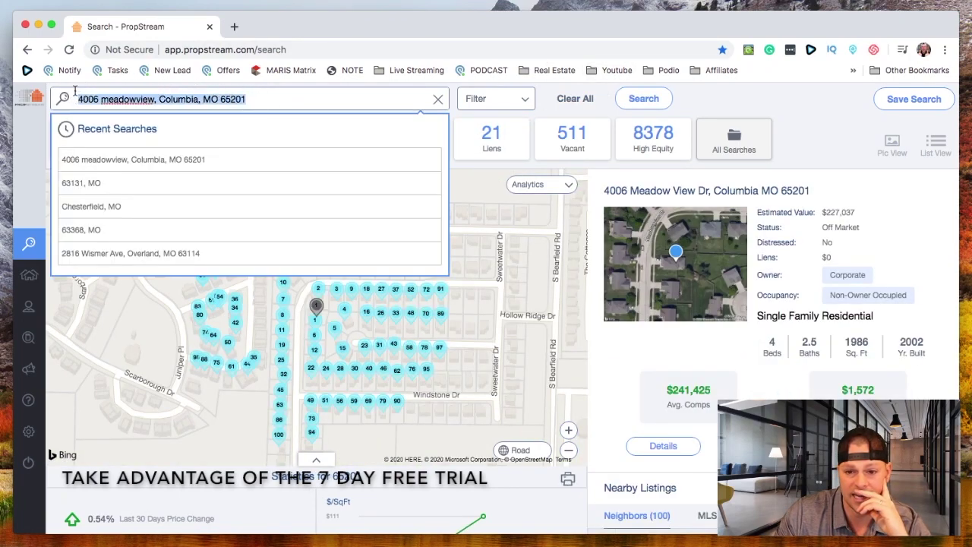
left_click(743, 83)
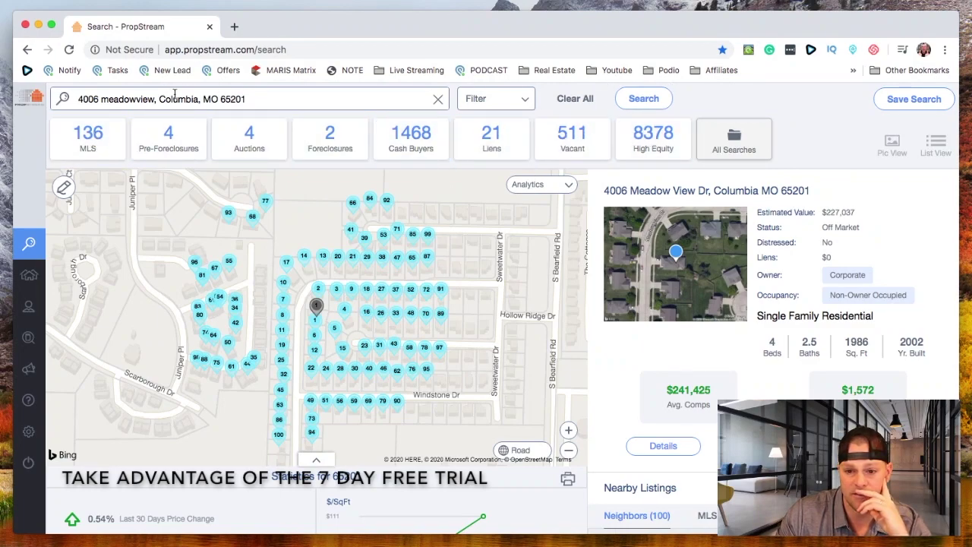
double_click(219, 98)
left_click(273, 98)
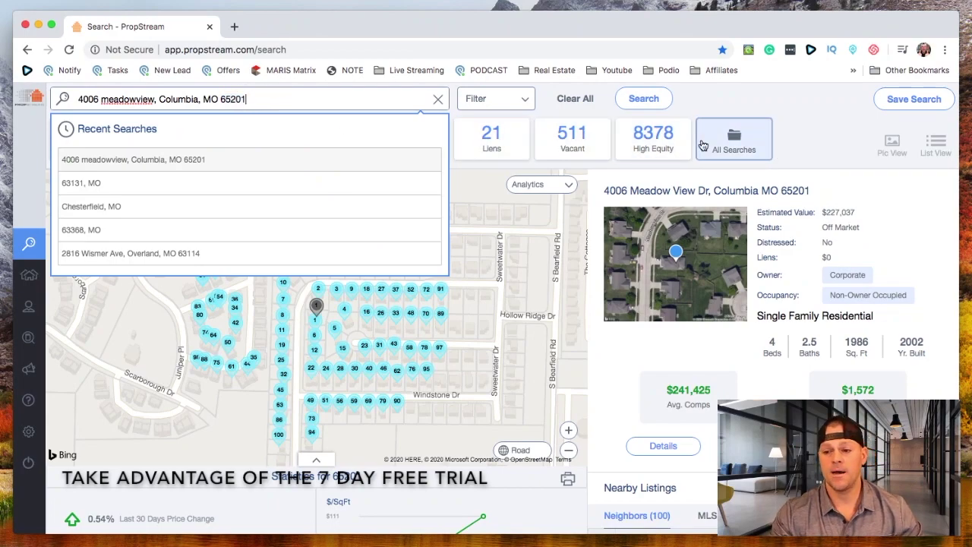
left_click(728, 106)
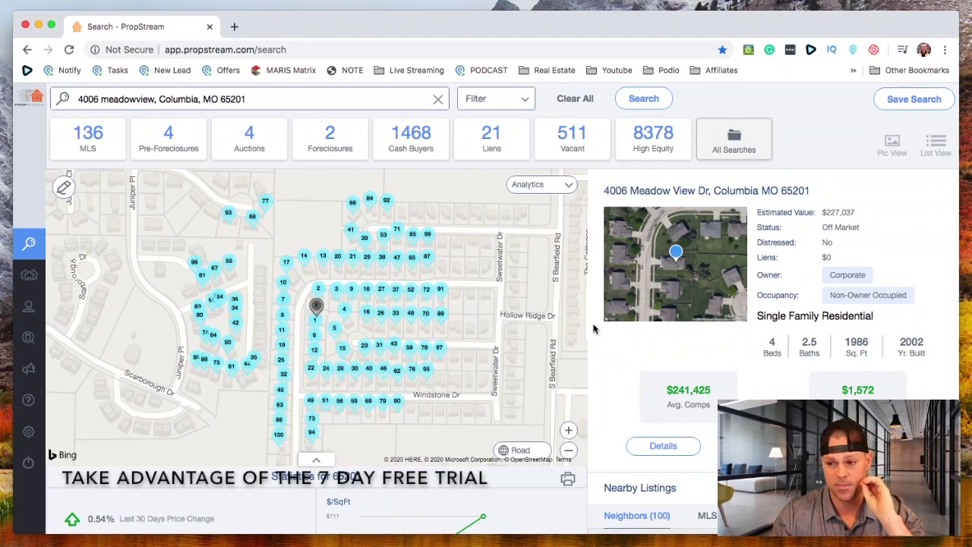
scroll(596, 326, "down", 1)
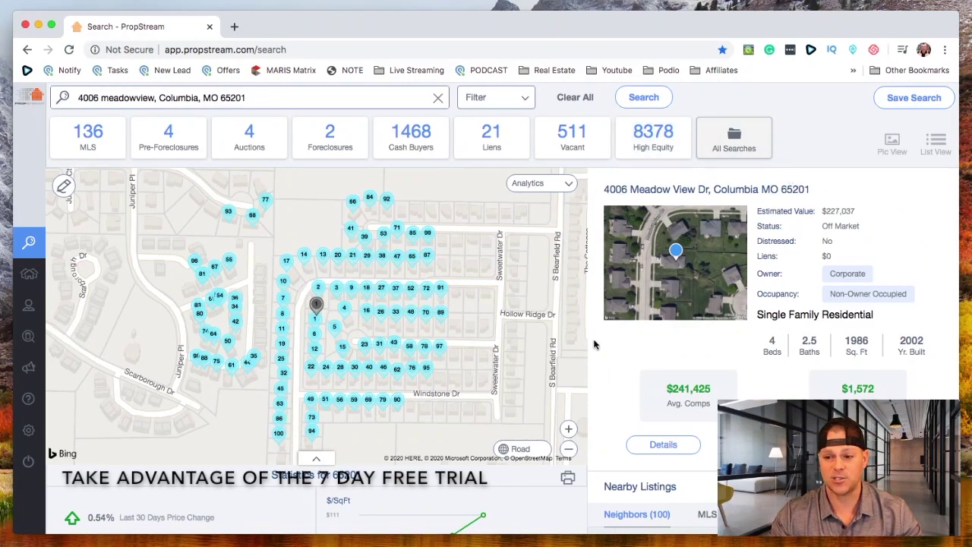
scroll(653, 378, "down", 1)
scroll(655, 378, "down", 1)
scroll(655, 376, "up", 1)
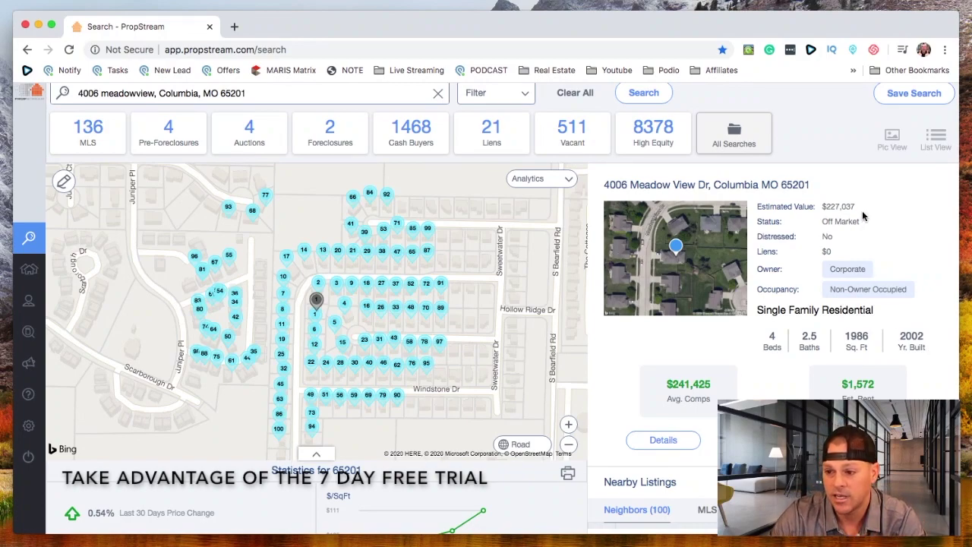
Note the $227,037 estimated value and open the property's full detail record
left_click_drag(866, 207, 813, 208)
left_click(787, 233)
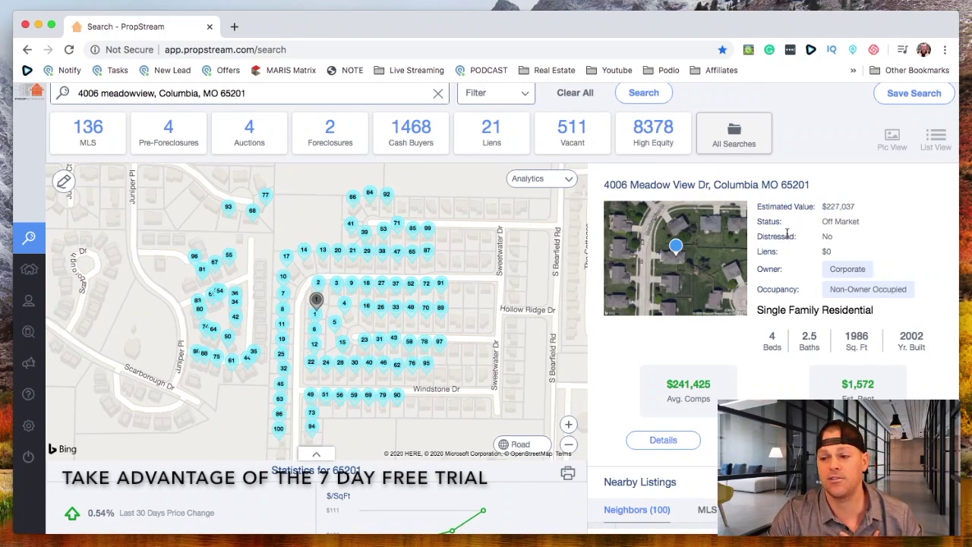
left_click_drag(872, 209, 811, 209)
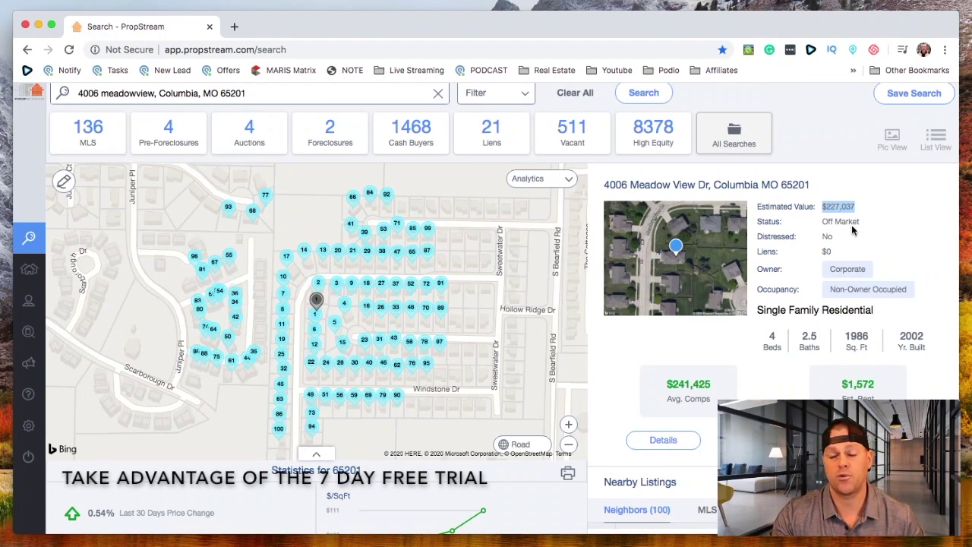
scroll(806, 249, "down", 1)
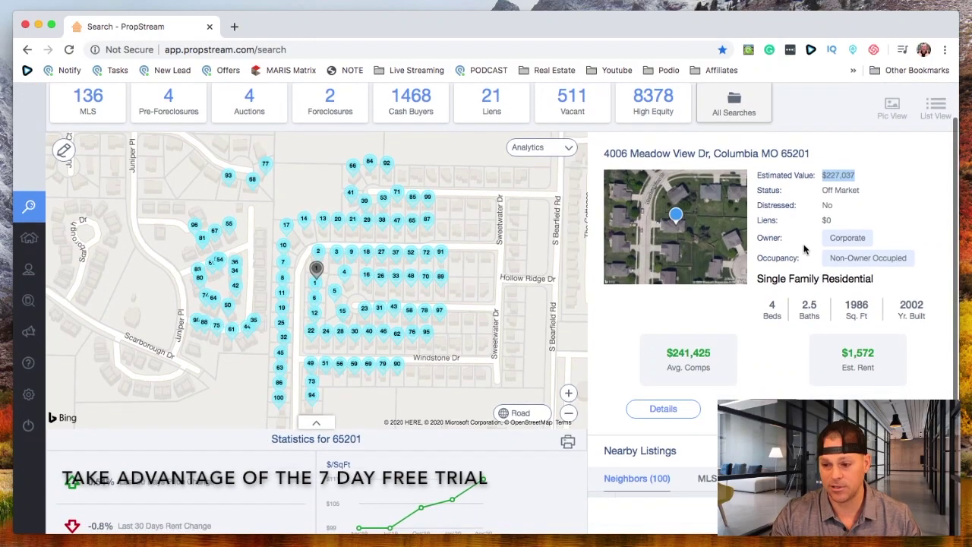
left_click(678, 411)
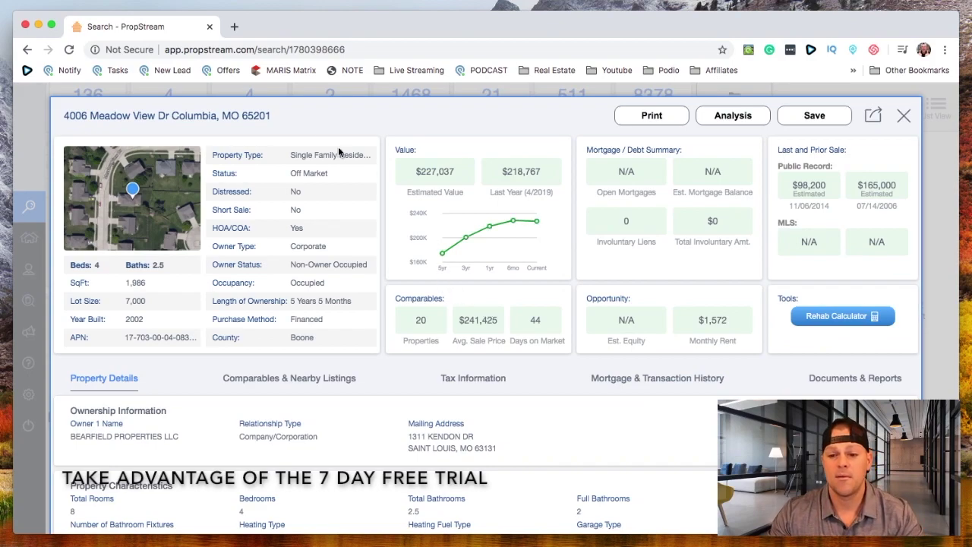
Review the Off Market status, 5 Years 5 Months ownership length, and property characteristics
left_click_drag(339, 177, 285, 174)
left_click(282, 169)
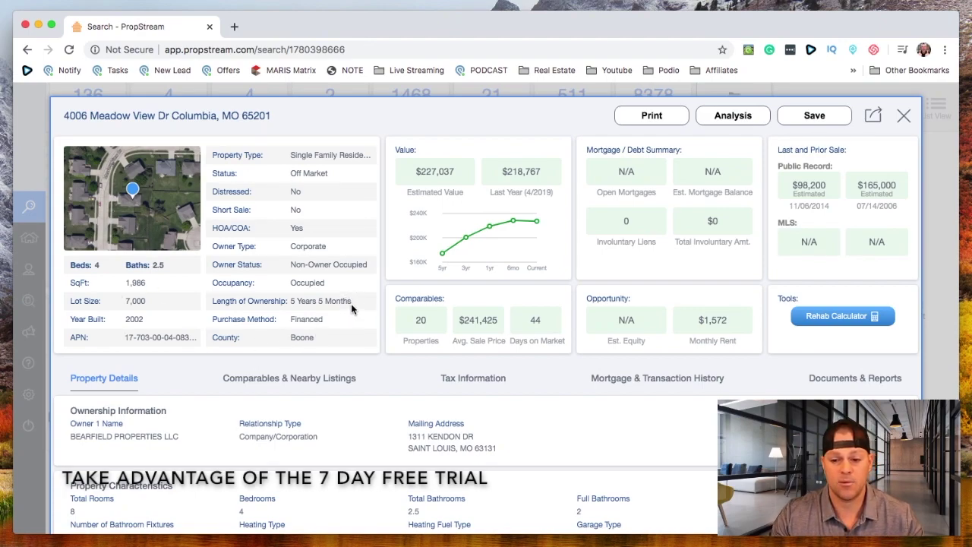
left_click_drag(351, 304, 292, 302)
left_click(291, 311)
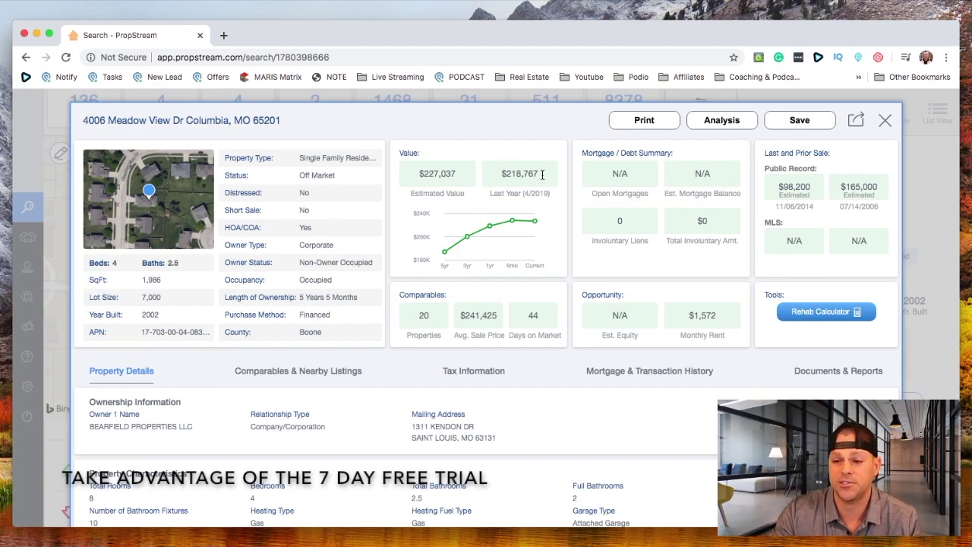
mouse_move(472, 250)
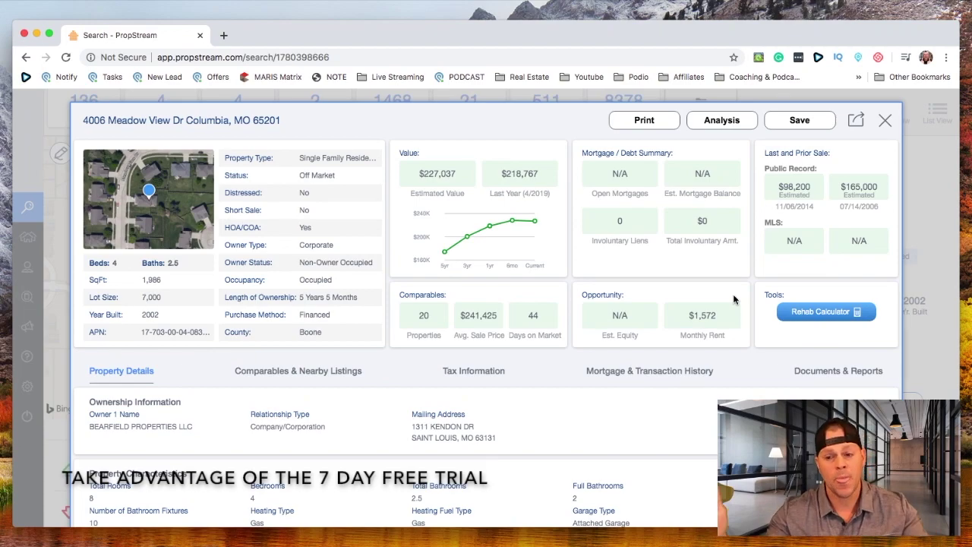
scroll(643, 332, "down", 3)
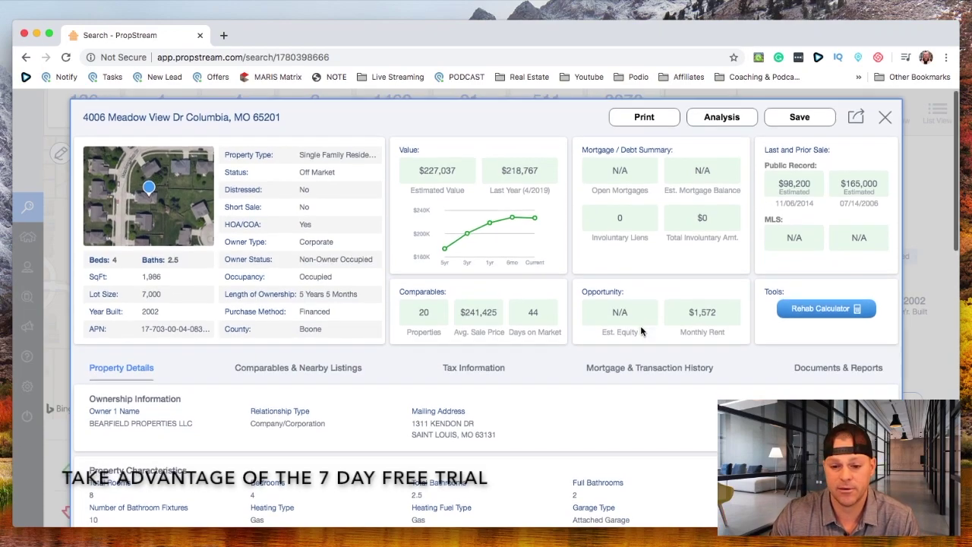
scroll(640, 331, "down", 3)
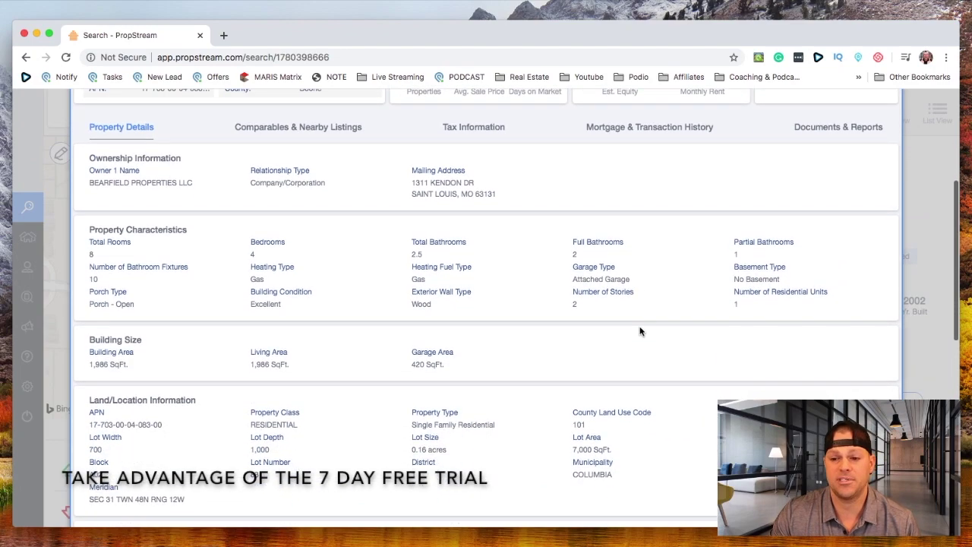
left_click_drag(194, 165, 170, 178)
left_click(195, 172)
scroll(199, 175, "down", 5)
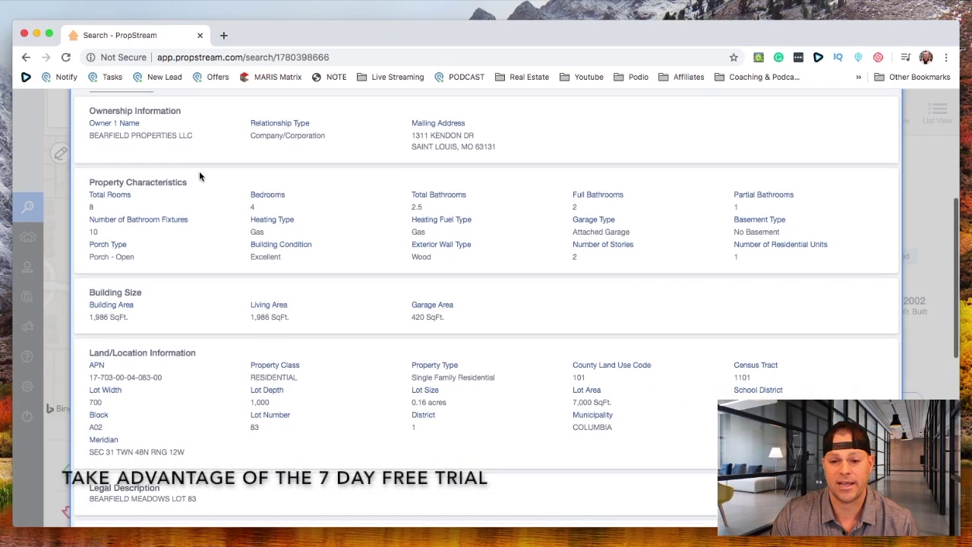
scroll(203, 179, "down", 5)
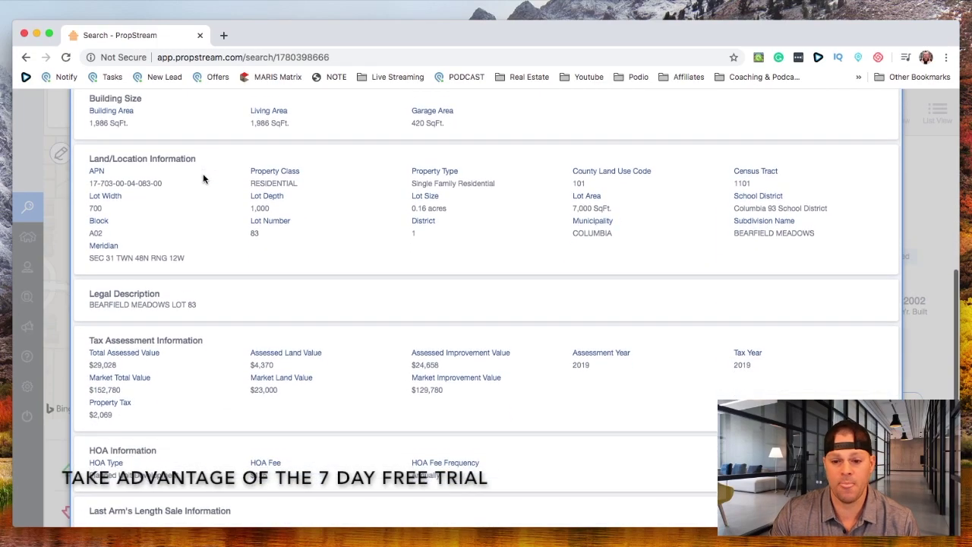
scroll(203, 179, "down", 4)
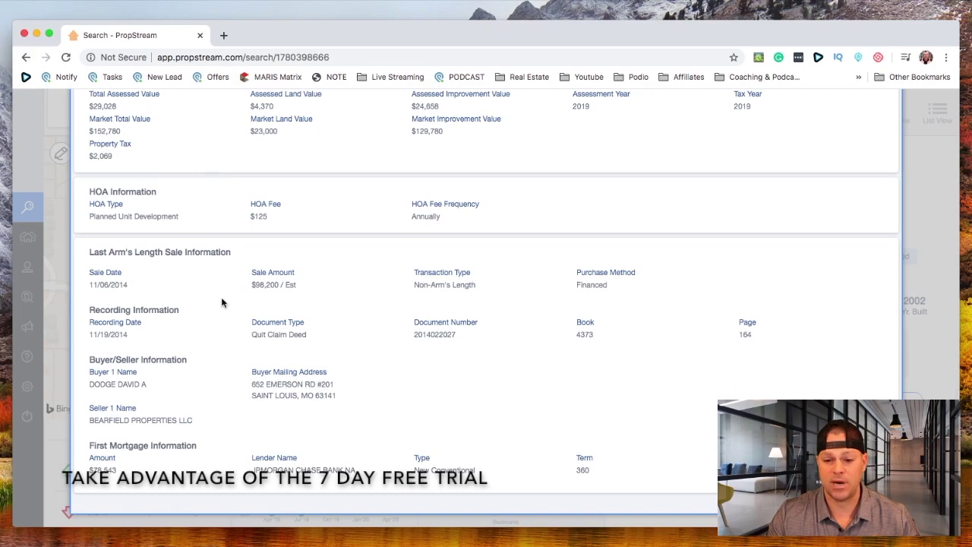
left_click_drag(174, 390, 87, 384)
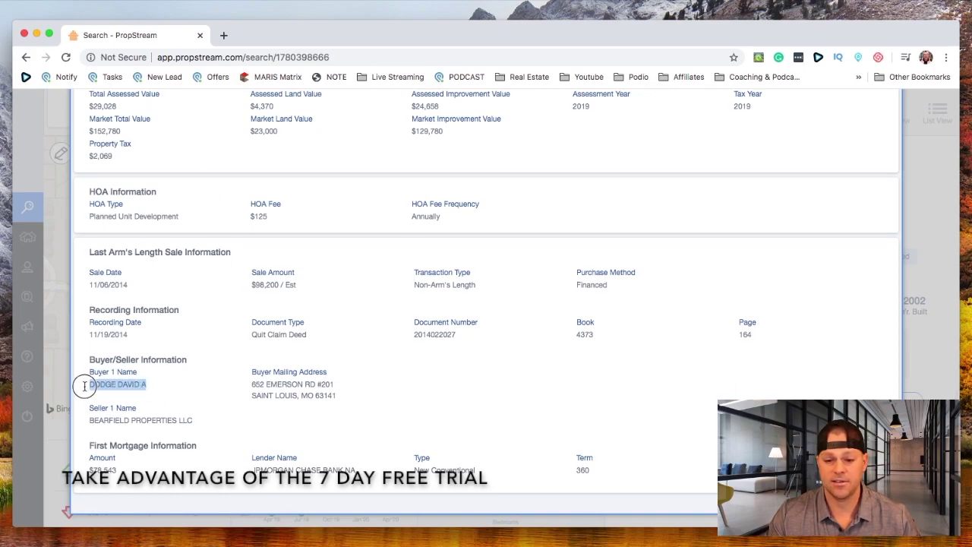
left_click_drag(351, 411, 238, 375)
left_click(234, 378)
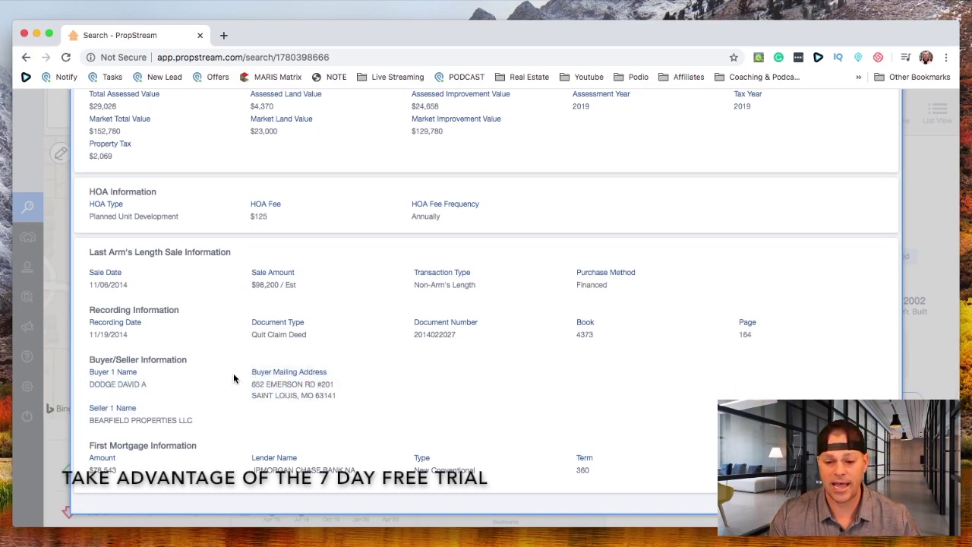
left_click_drag(147, 477, 79, 461)
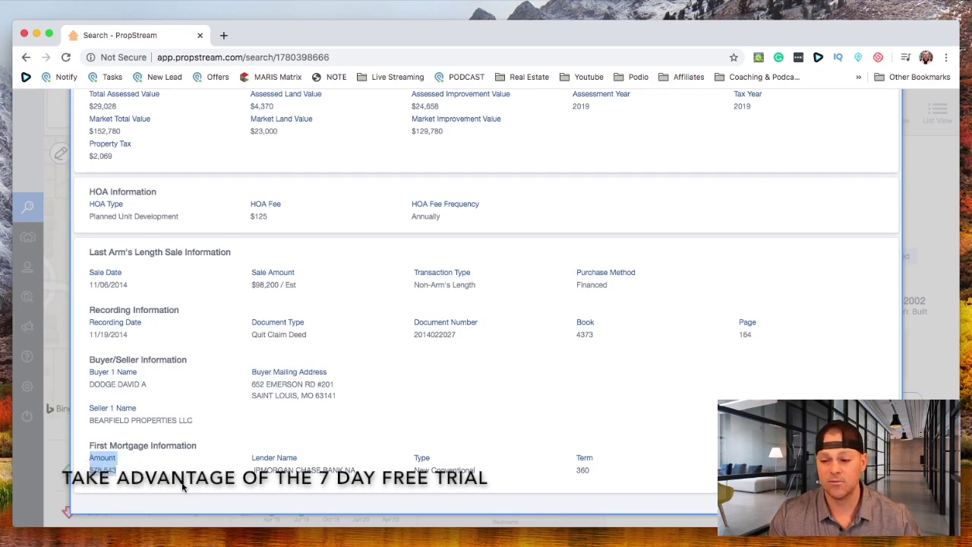
left_click_drag(174, 486, 104, 471)
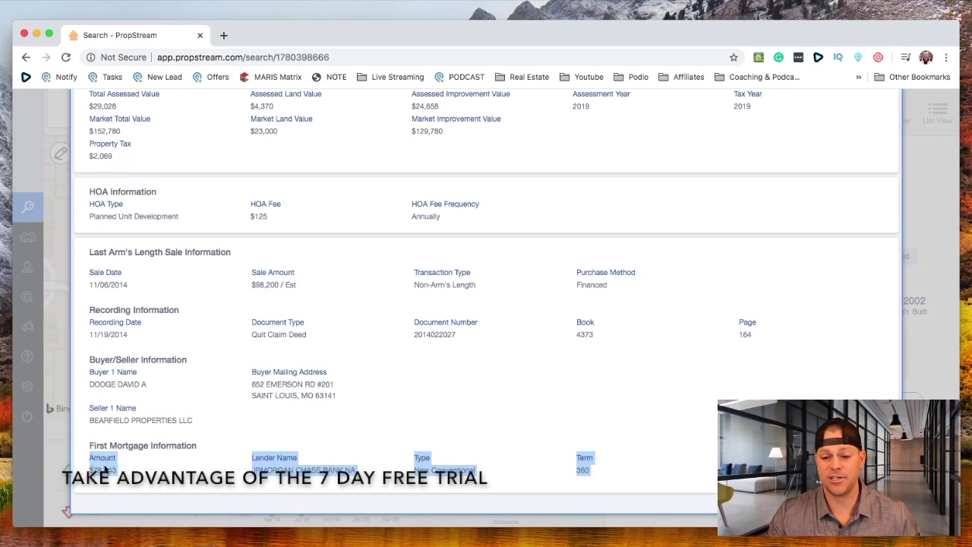
left_click(104, 471)
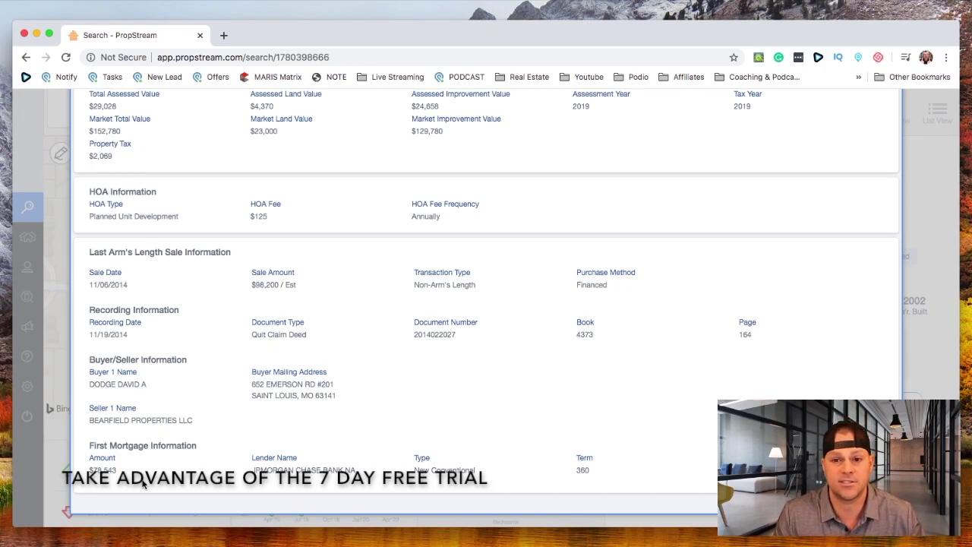
left_click_drag(144, 486, 139, 467)
left_click(139, 467)
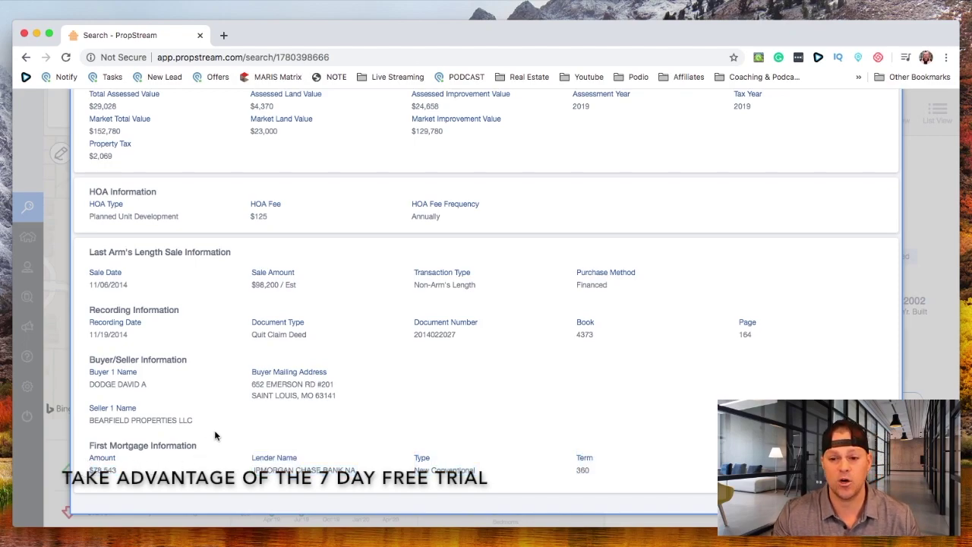
scroll(214, 432, "up", 5)
scroll(214, 430, "down", 2)
left_click_drag(250, 388, 291, 406)
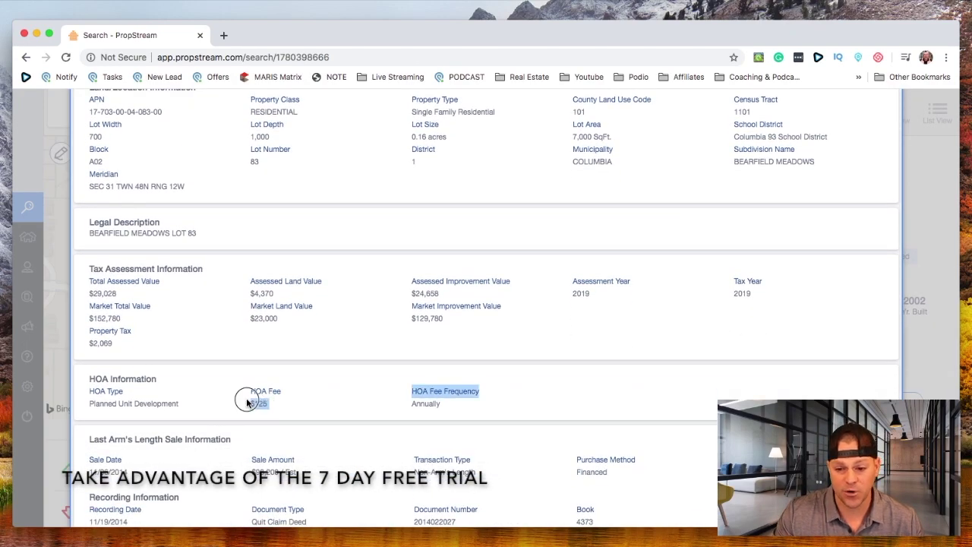
left_click(291, 407)
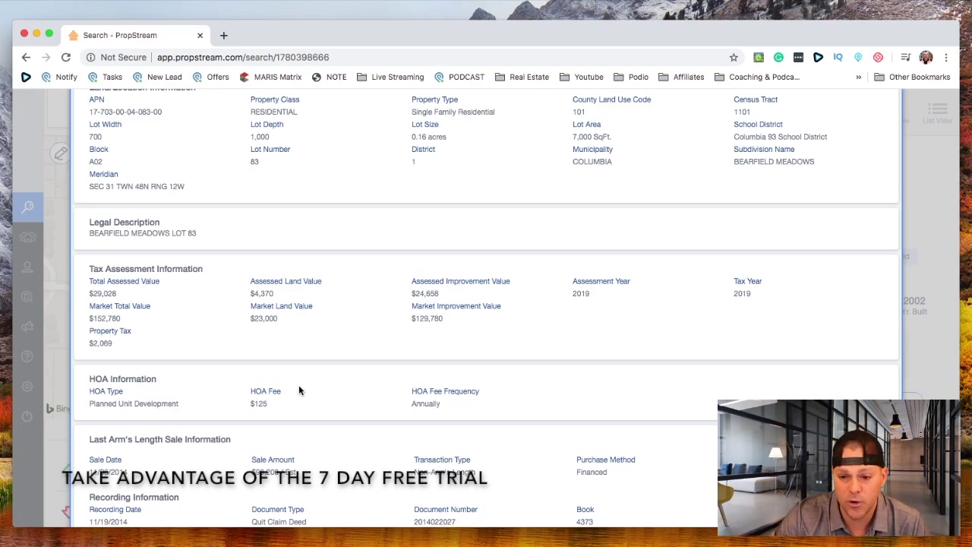
scroll(302, 384, "up", 4)
scroll(302, 385, "up", 10)
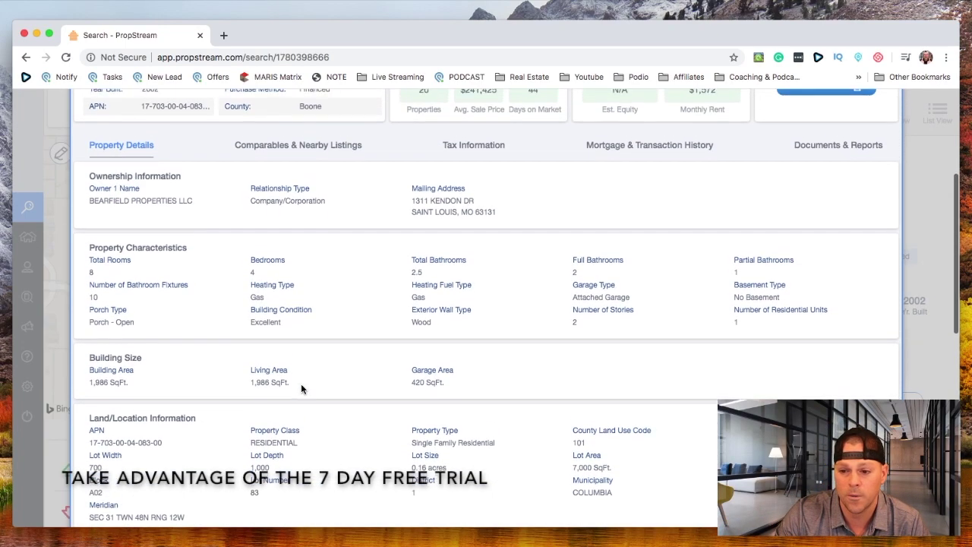
Review the 14 selected comparables, toggling one comparable off and back on
left_click(297, 355)
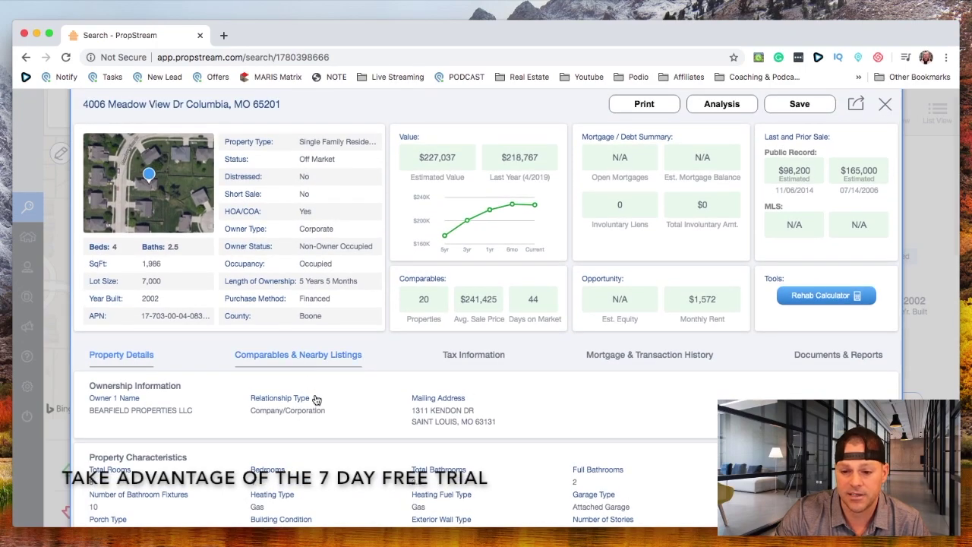
scroll(199, 368, "down", 5)
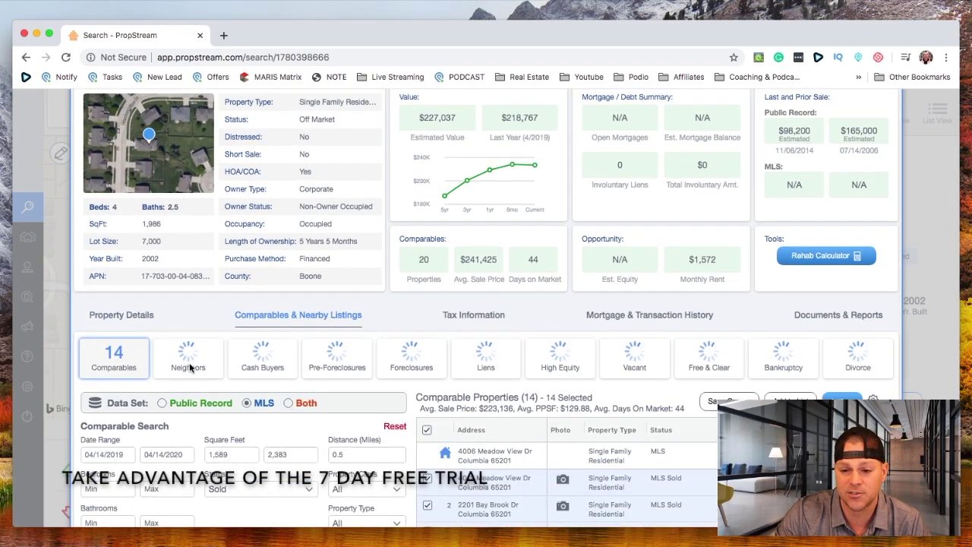
scroll(200, 371, "down", 2)
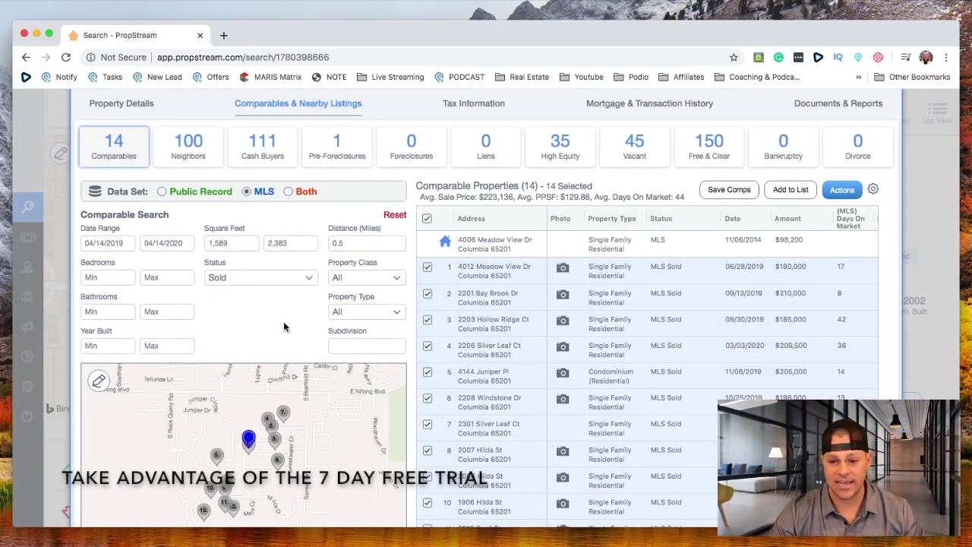
scroll(403, 408, "down", 3)
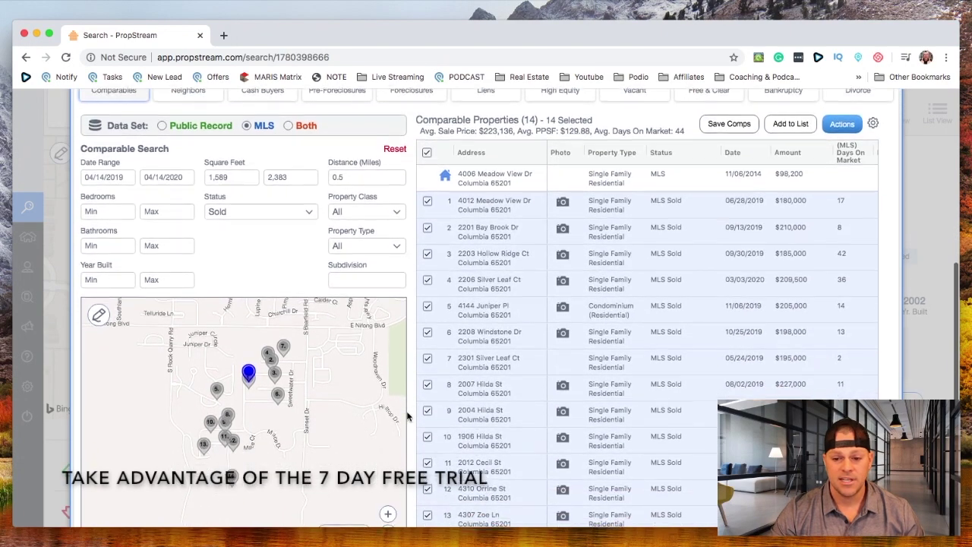
scroll(418, 423, "up", 4)
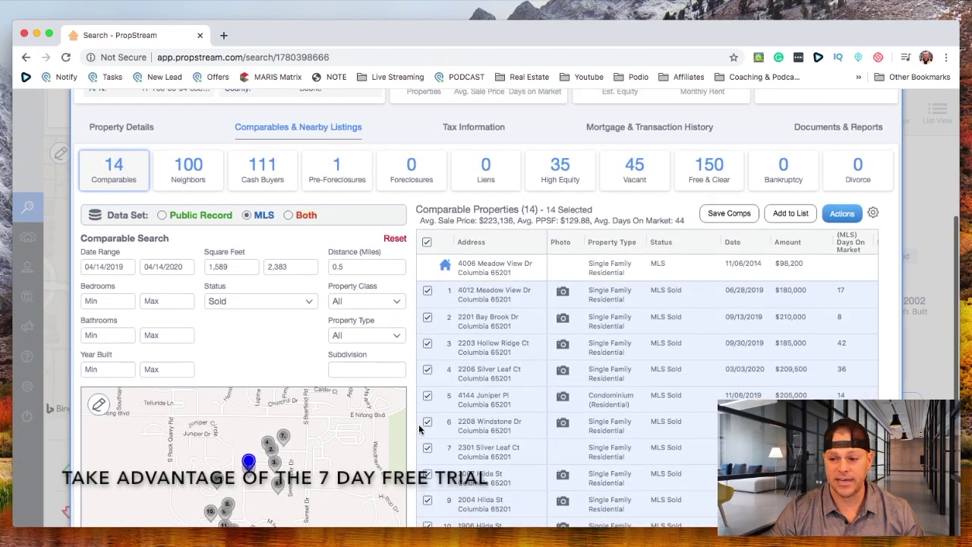
scroll(652, 340, "up", 1)
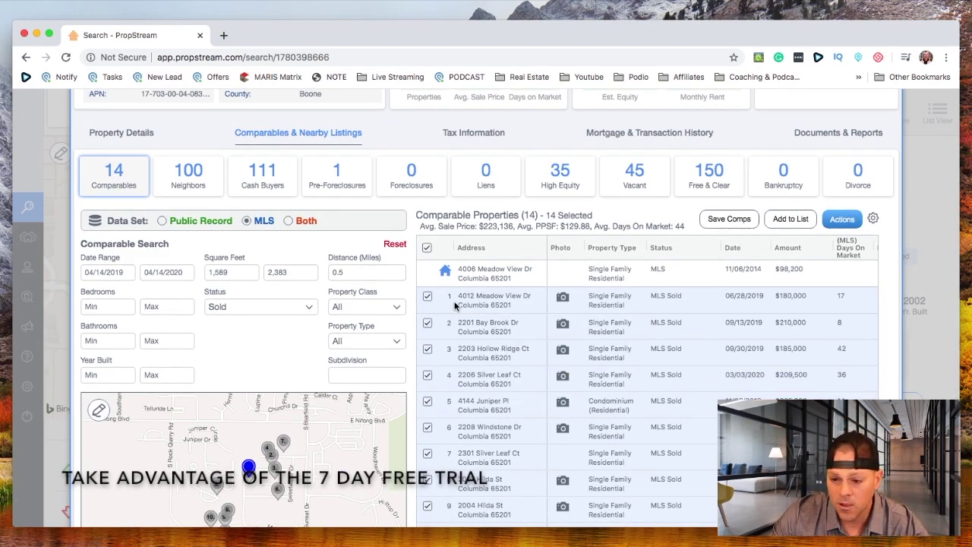
left_click(427, 298)
left_click(427, 299)
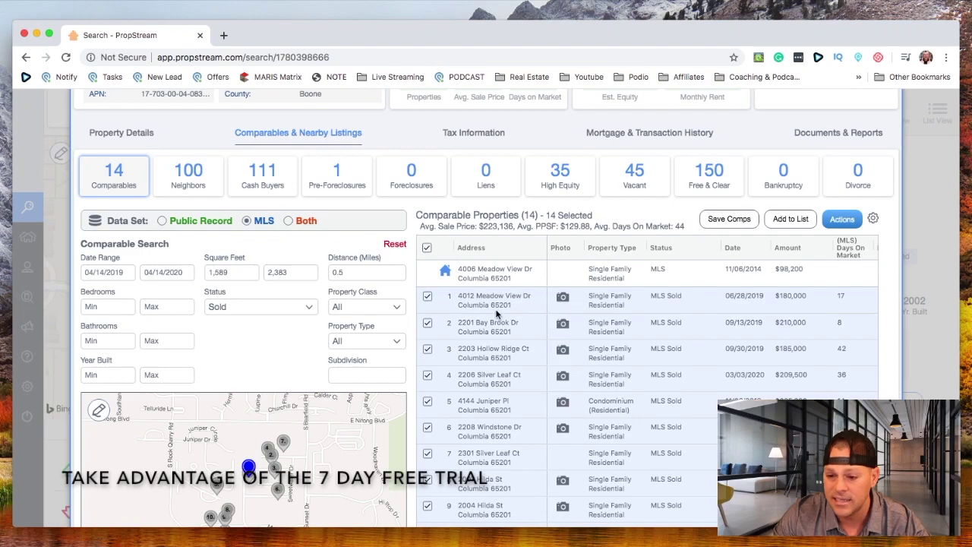
scroll(491, 302, "down", 1)
scroll(492, 303, "up", 1)
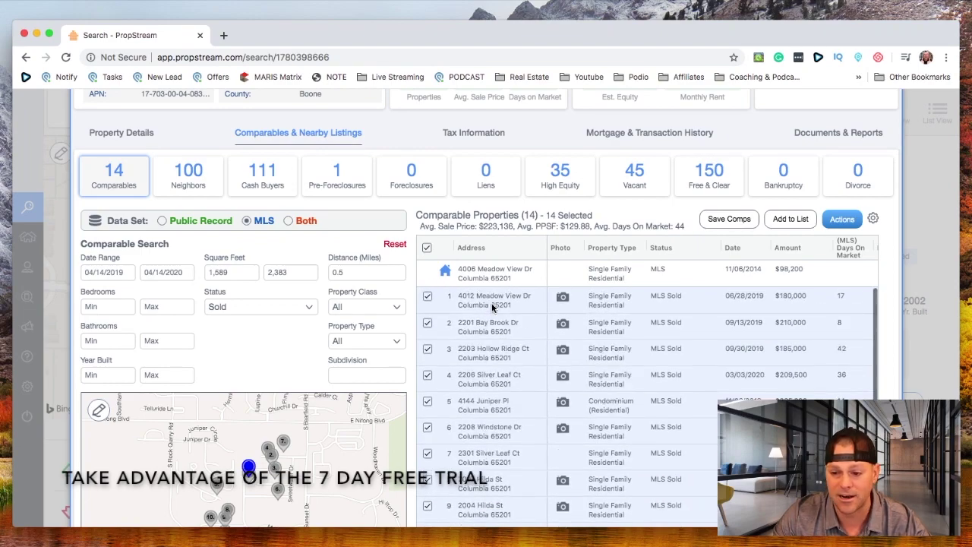
scroll(492, 306, "down", 1)
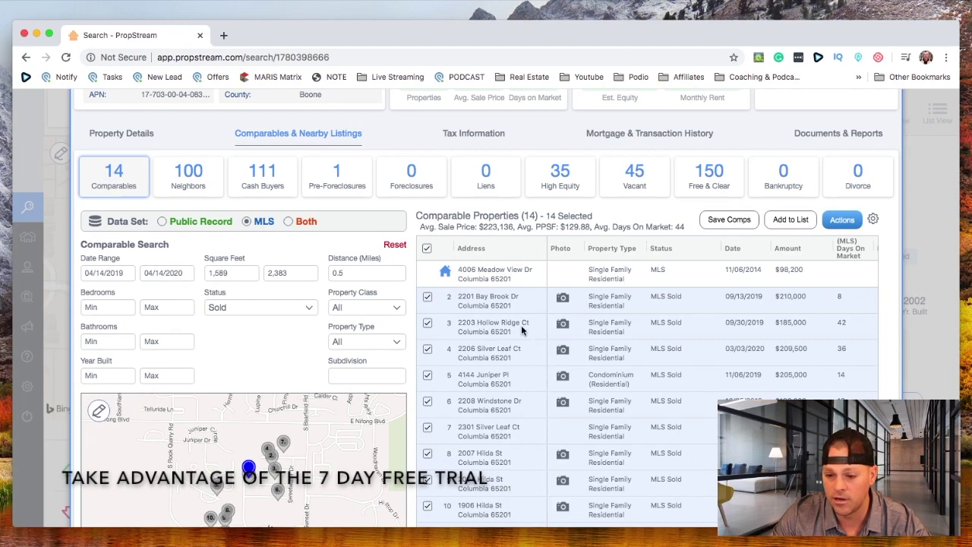
Highlight two comparable addresses, then view the tax information with 2019 taxes of $2,069
triple_click(479, 437)
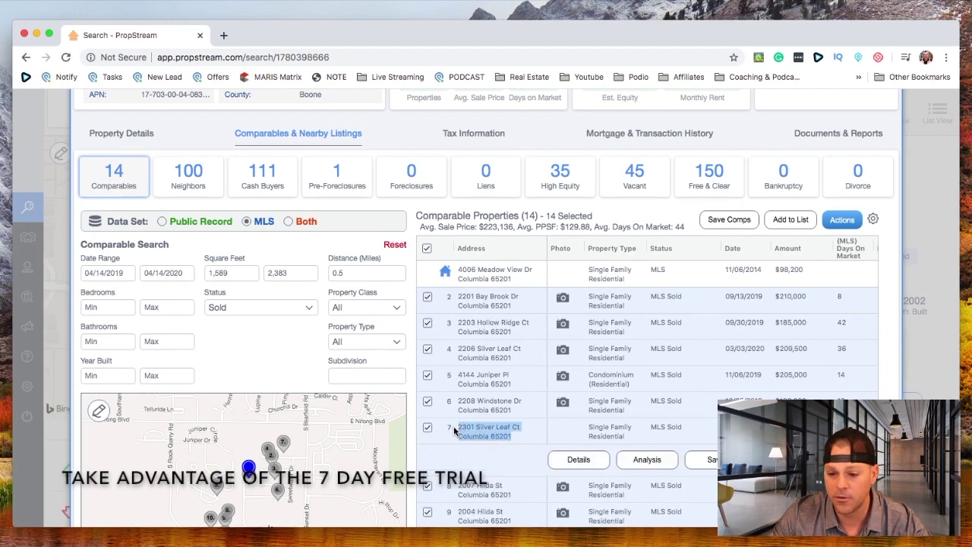
scroll(529, 437, "up", 1)
scroll(528, 437, "up", 1)
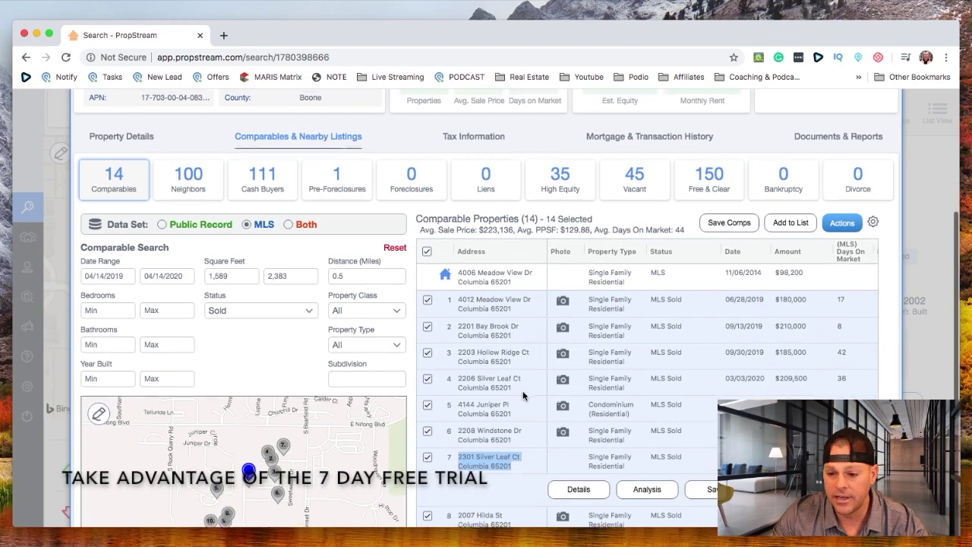
scroll(525, 399, "up", 1)
left_click_drag(523, 367, 449, 357)
scroll(486, 372, "up", 1)
scroll(518, 383, "down", 4)
scroll(388, 397, "down", 1)
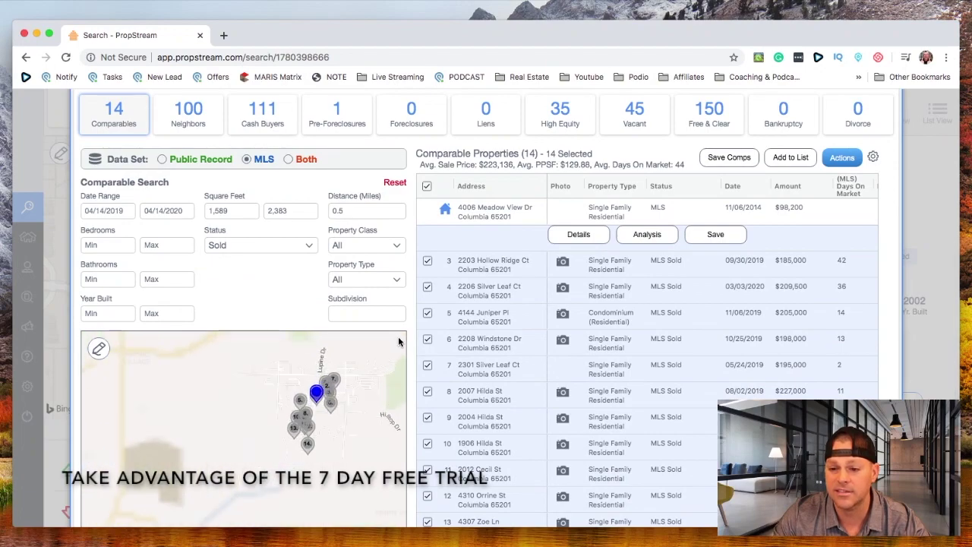
scroll(410, 341, "up", 3)
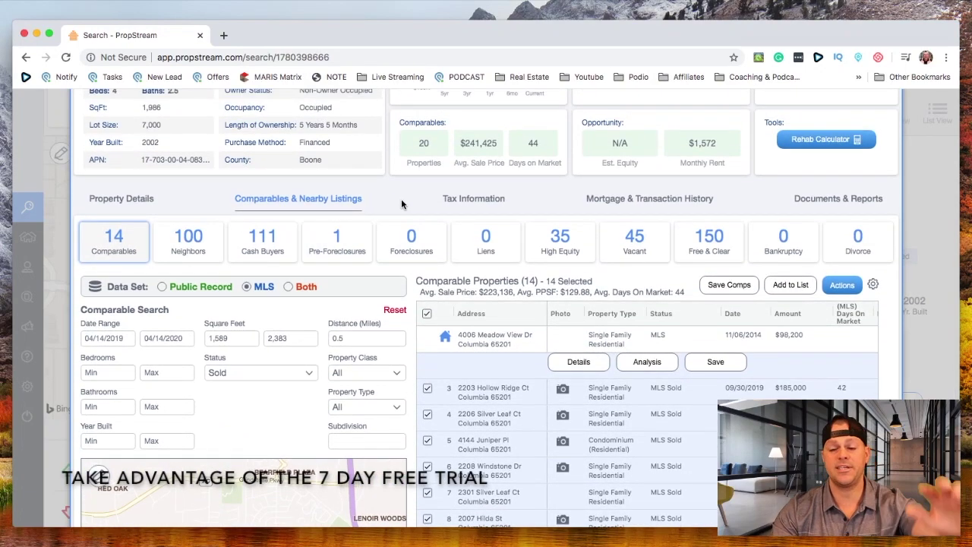
left_click(456, 199)
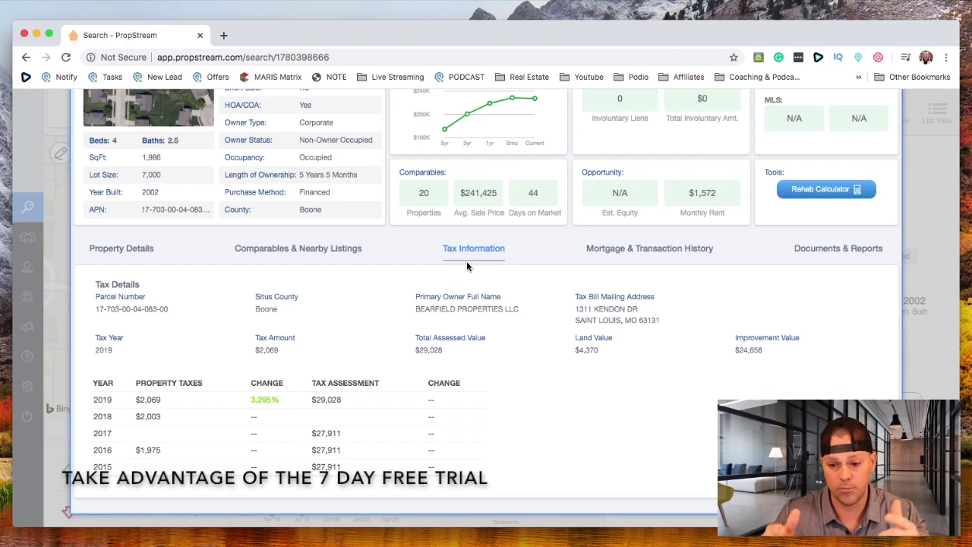
Highlight the 2019 property tax amount of $2,069
left_click(175, 402)
left_click_drag(175, 404, 132, 403)
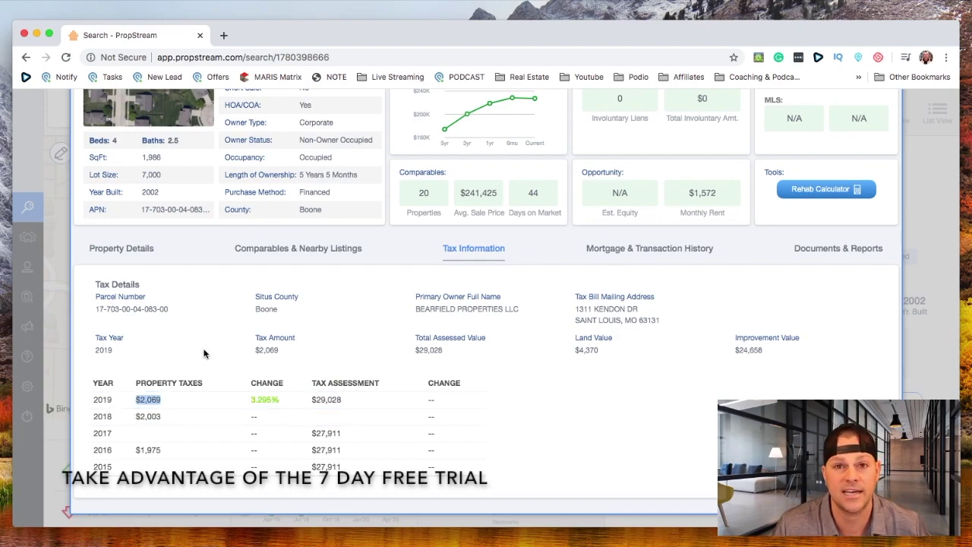
scroll(204, 353, "up", 2)
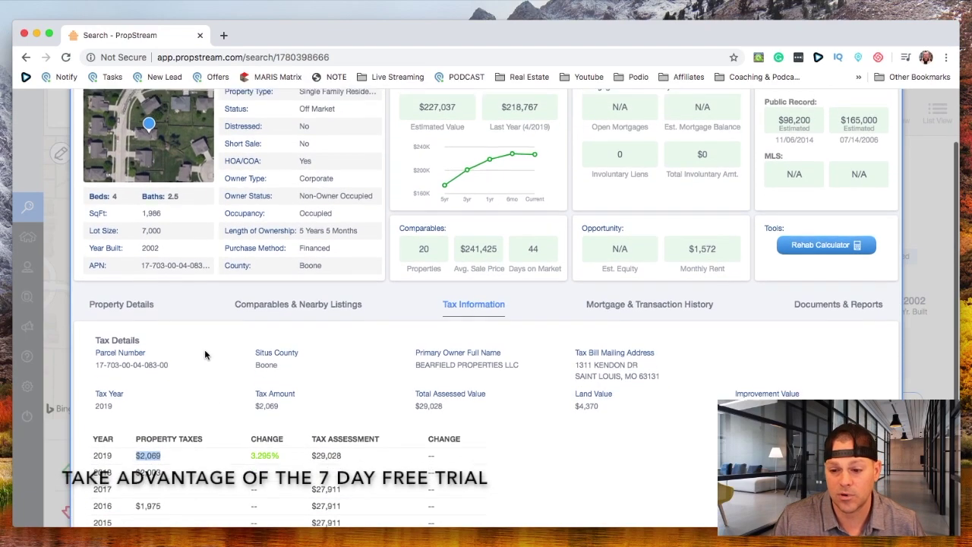
scroll(228, 354, "down", 2)
Review the mortgage and transaction history, then view the Documents & Reports list
left_click(600, 248)
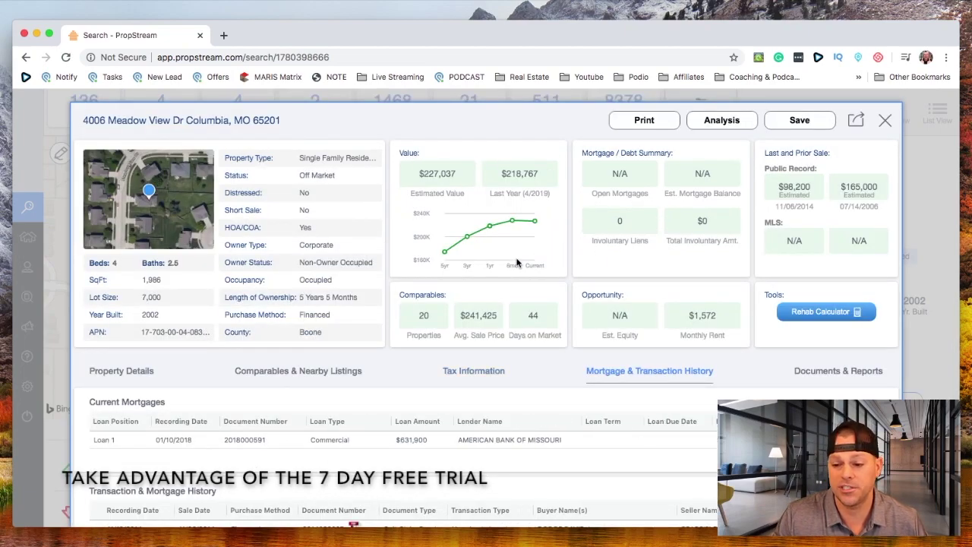
scroll(517, 262, "down", 3)
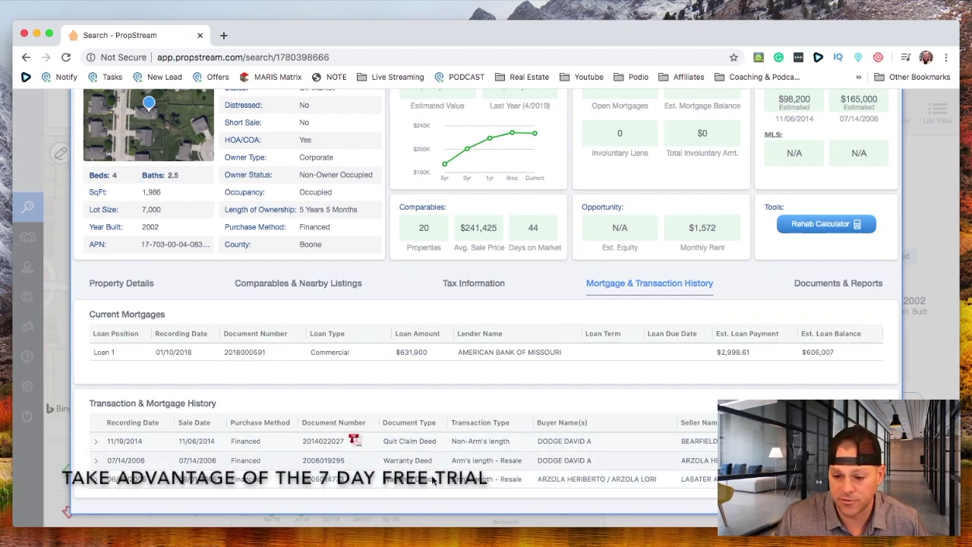
scroll(438, 424, "up", 3)
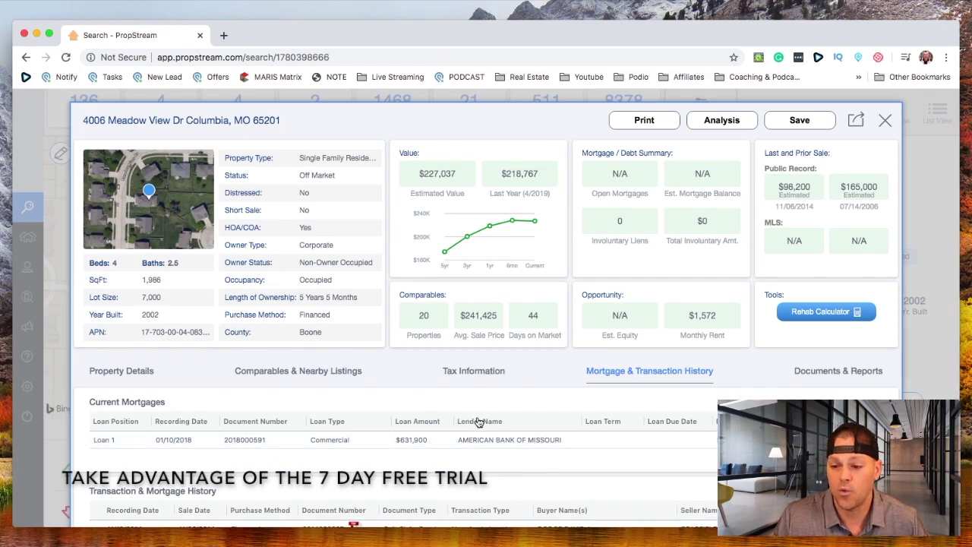
left_click(833, 375)
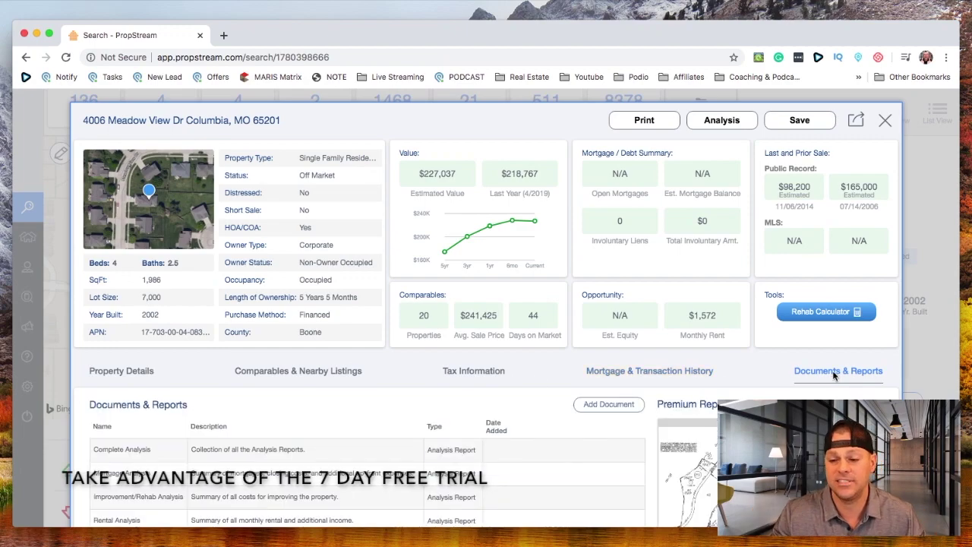
Scroll through the Complete, Improvement/Rehab and Rental Analysis reports
scroll(464, 367, "down", 1)
scroll(464, 366, "down", 5)
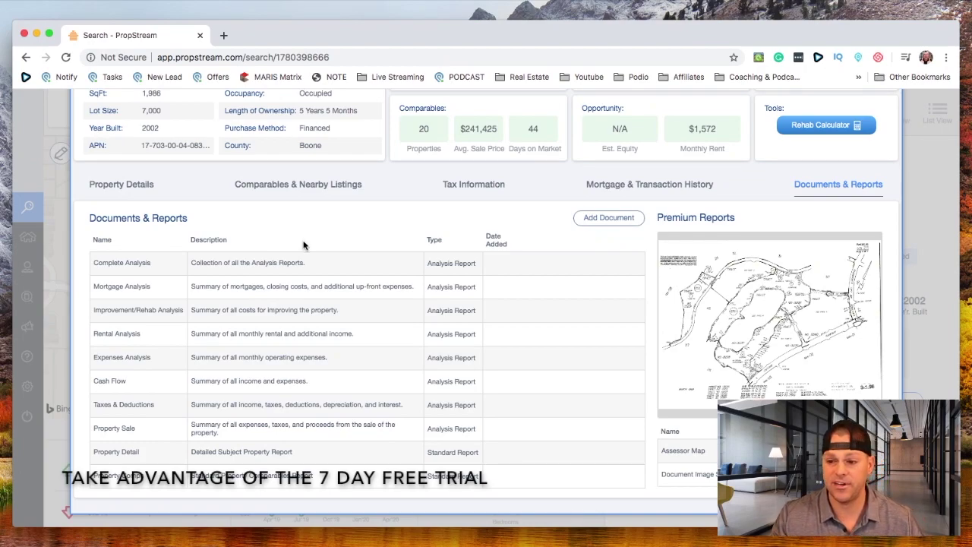
scroll(303, 243, "up", 2)
scroll(303, 245, "up", 5)
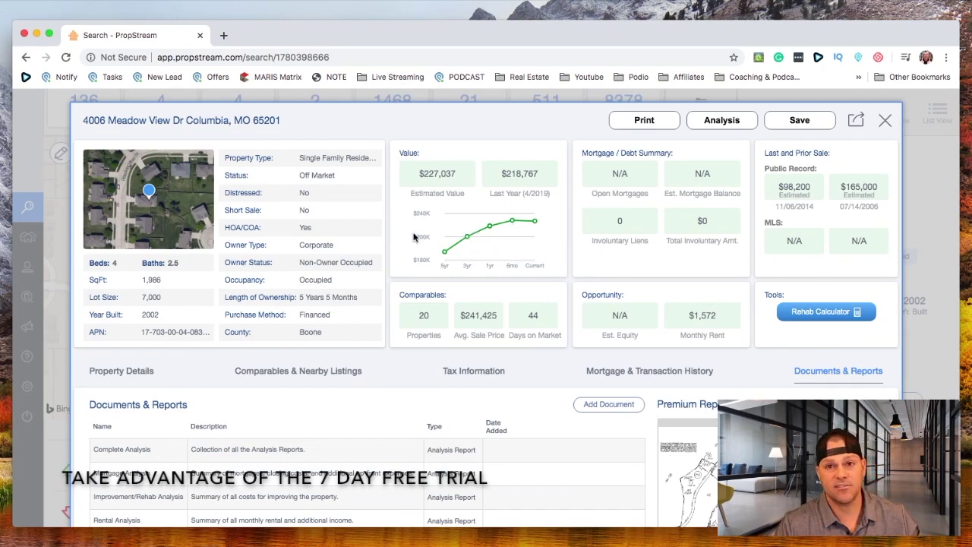
Decline saving from the Rehab Calculator, close the detail record, and start an investment analysis
left_click(845, 314)
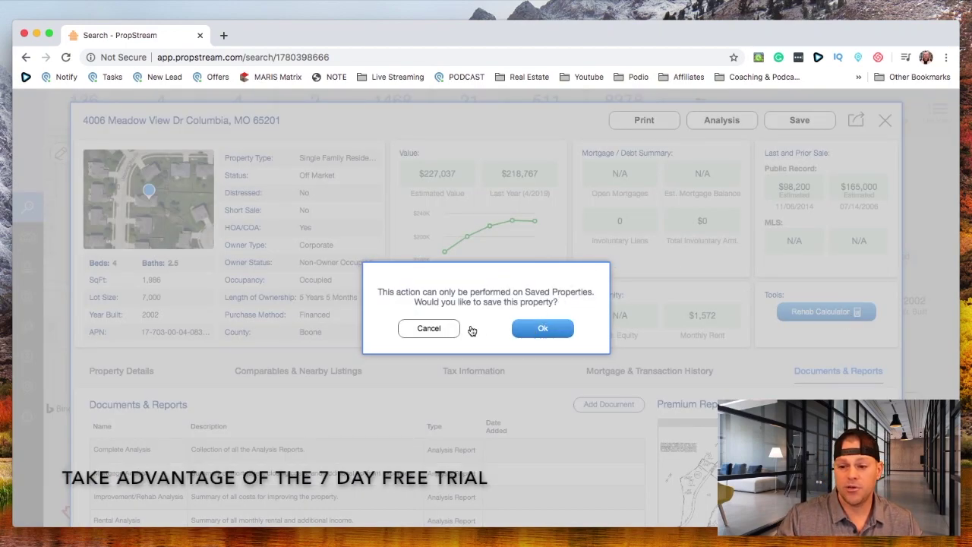
left_click(444, 328)
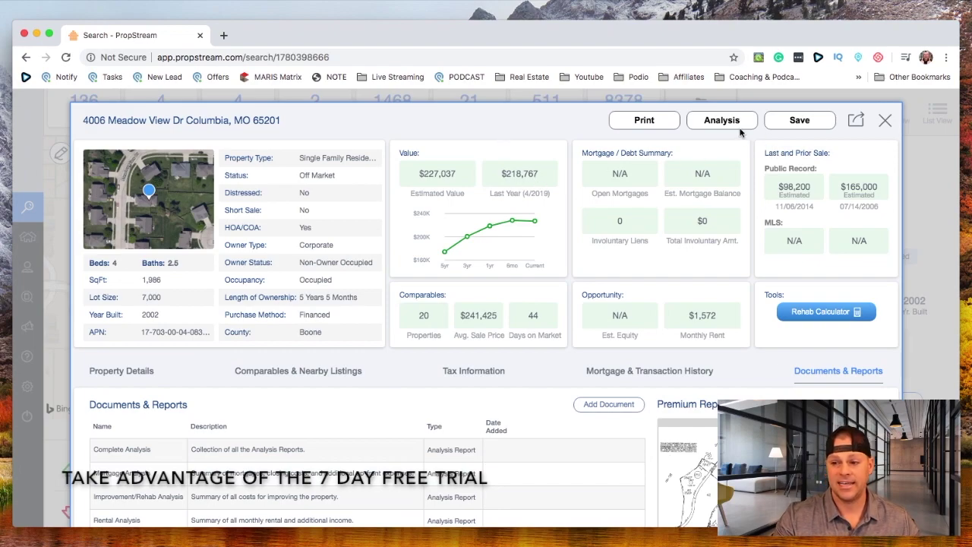
left_click(886, 121)
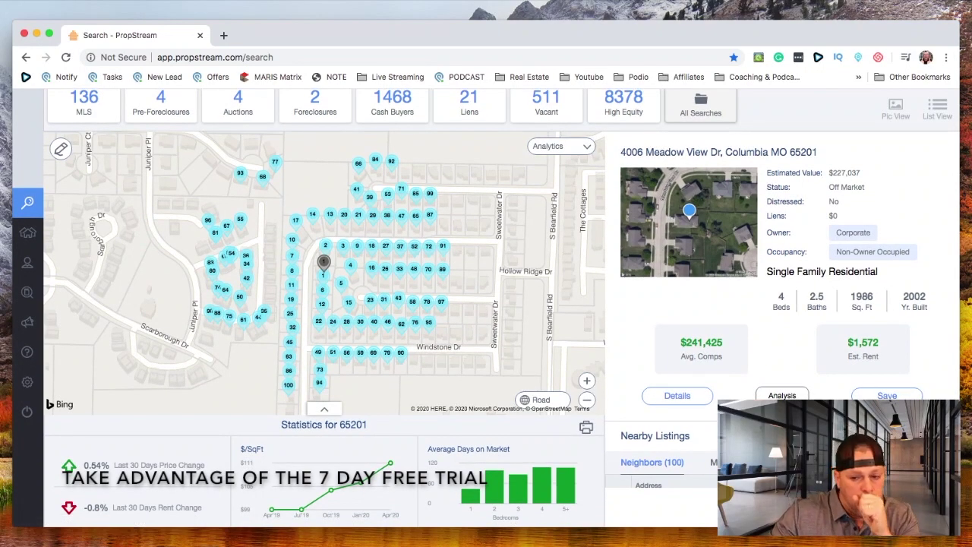
left_click(781, 395)
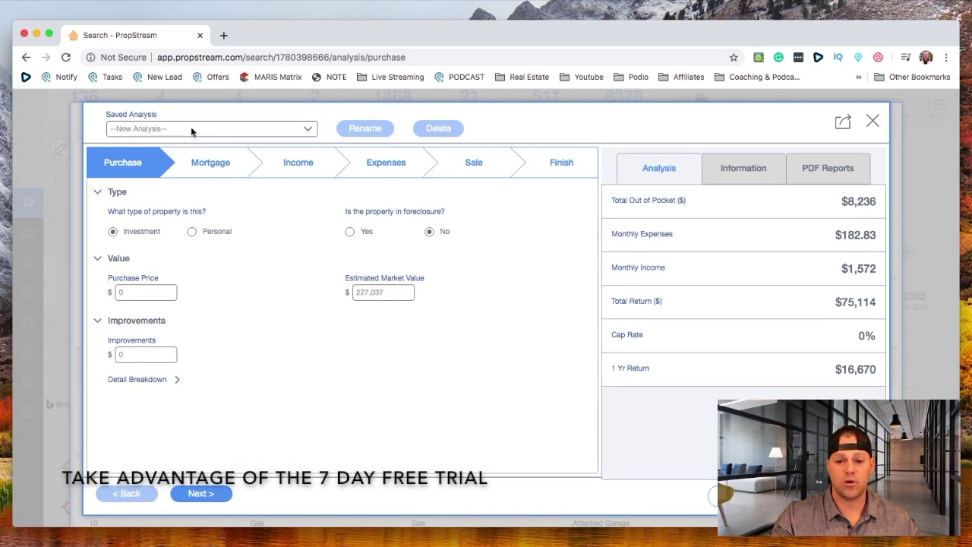
Keep --New Analysis-- selected, then close the analysis window to return to property details
left_click(191, 129)
left_click(190, 128)
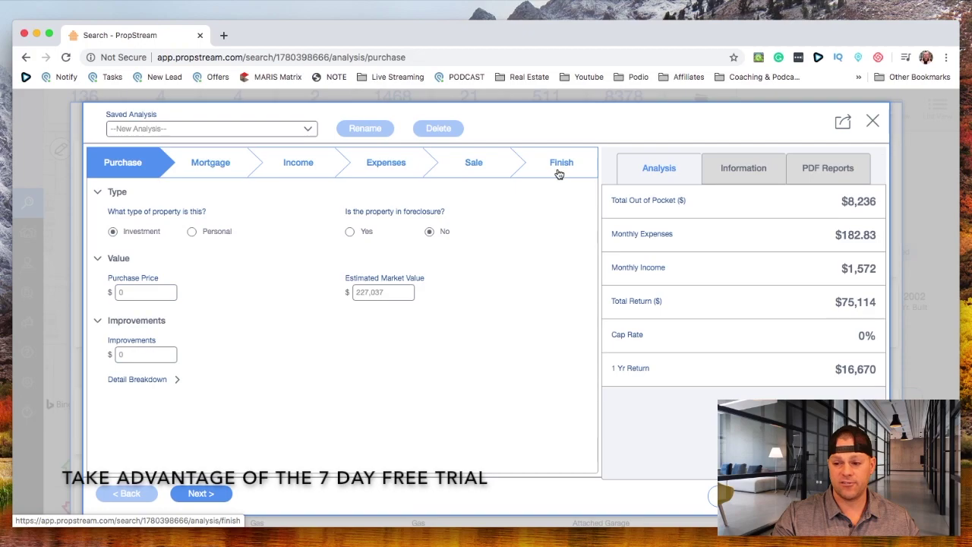
scroll(537, 328, "down", 2)
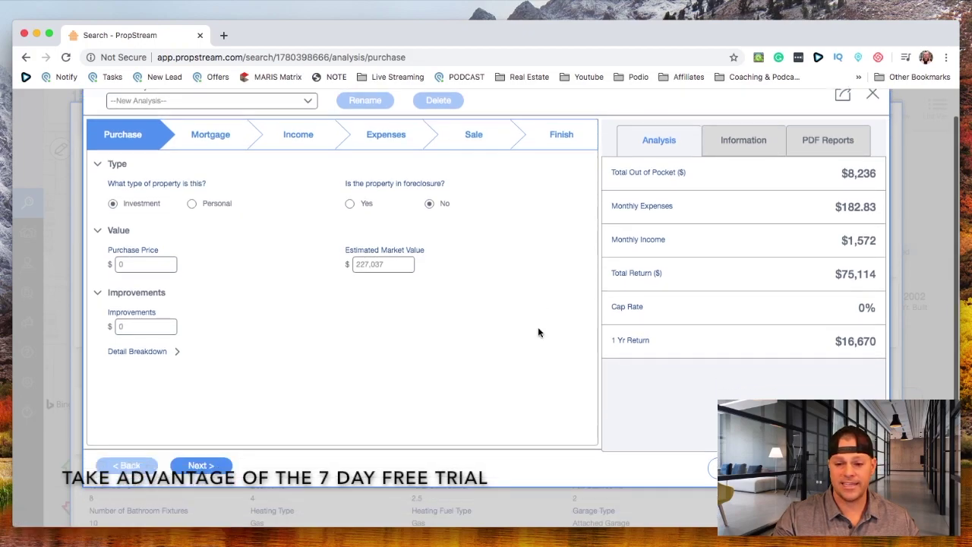
scroll(537, 333, "up", 2)
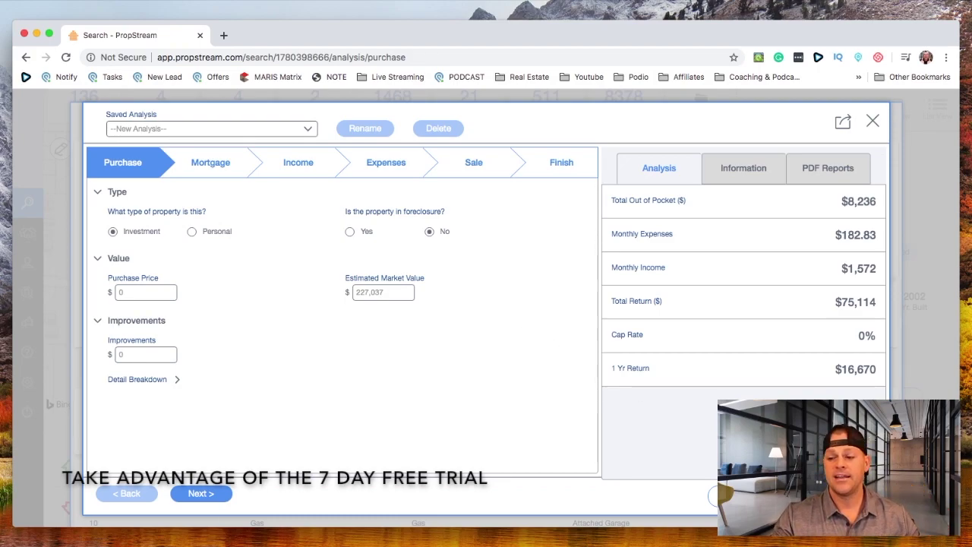
left_click(874, 123)
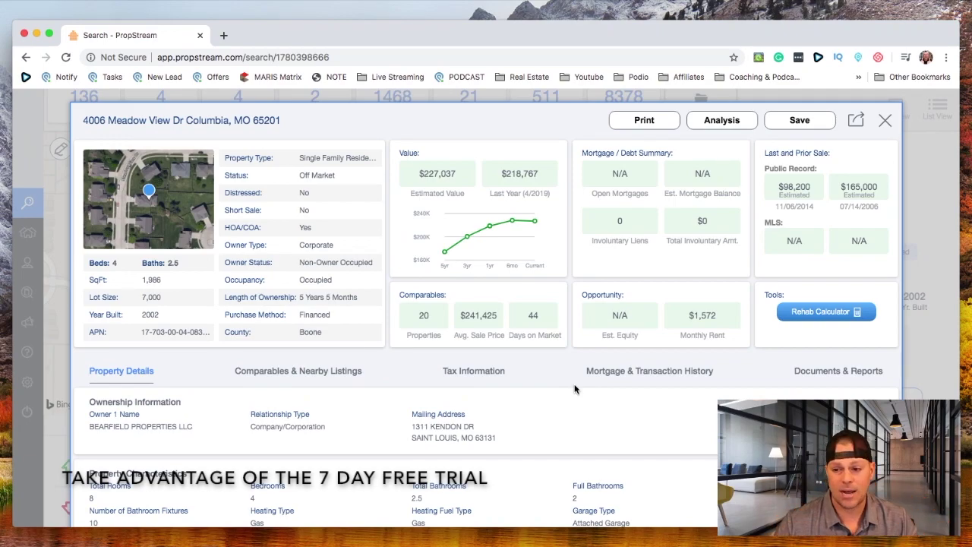
scroll(575, 206, "down", 4)
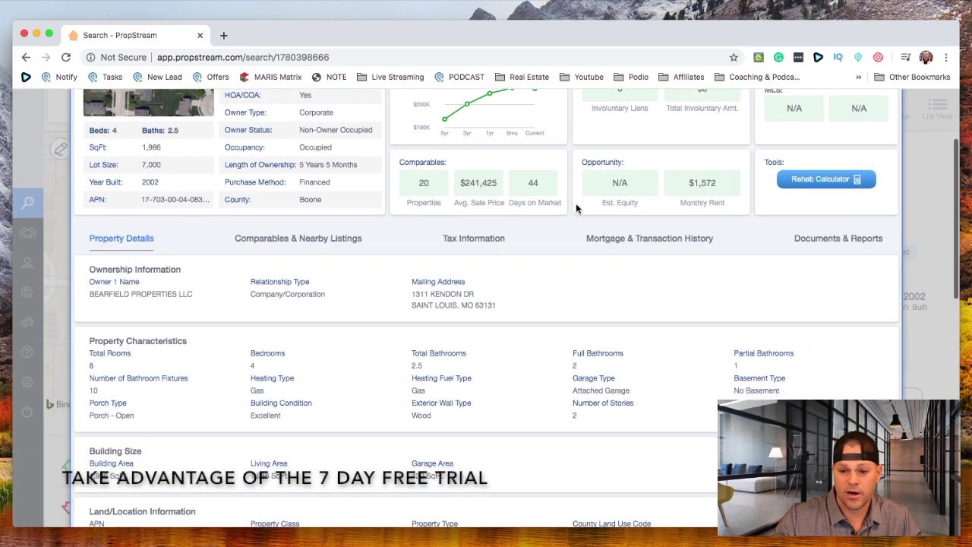
scroll(690, 176, "up", 4)
left_click(885, 120)
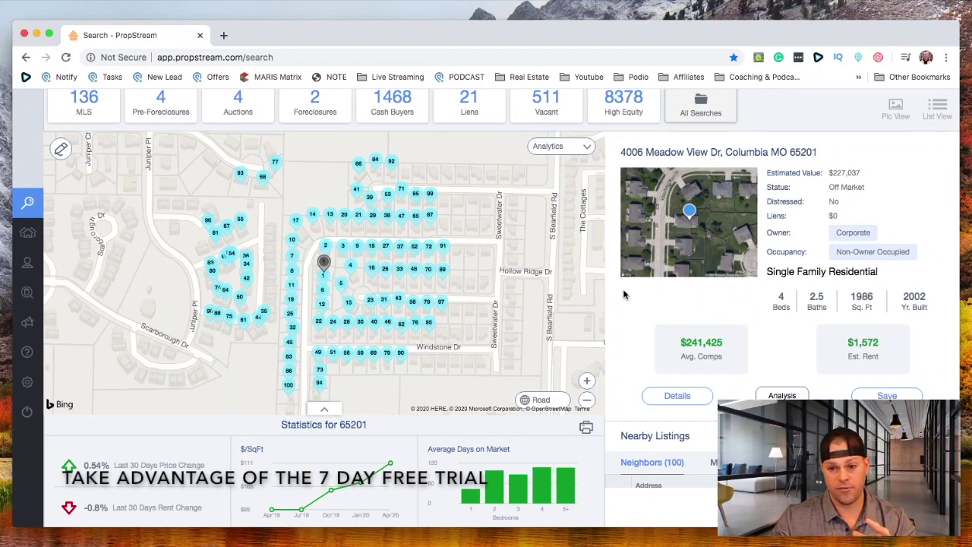
scroll(623, 288, "up", 2)
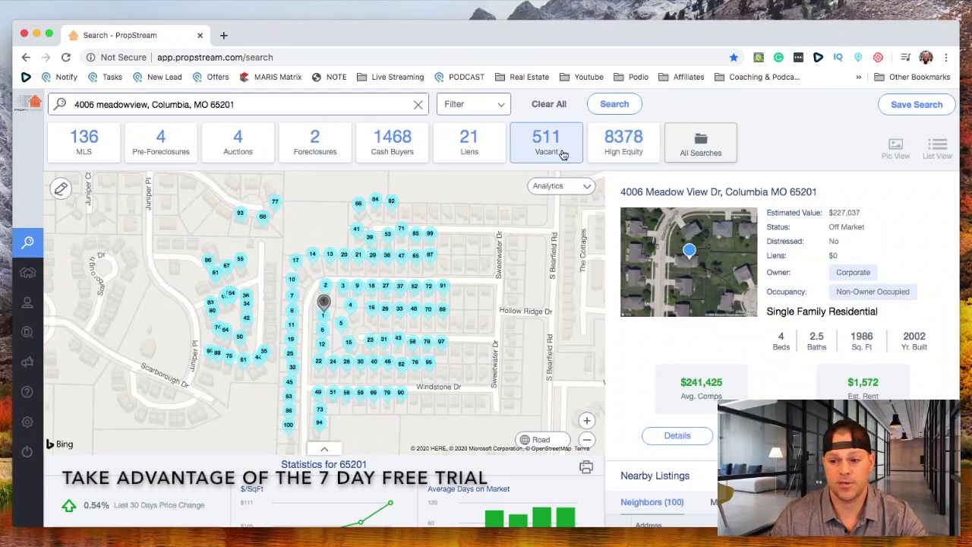
left_click(563, 155)
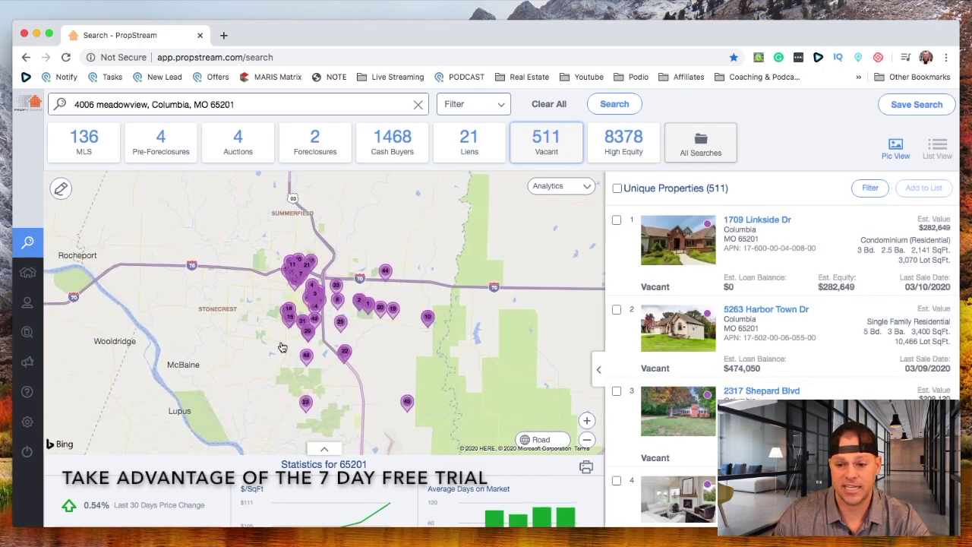
Select all 511 vacant results and save them to a newly created 'Columbia Vacants' list
left_click(617, 189)
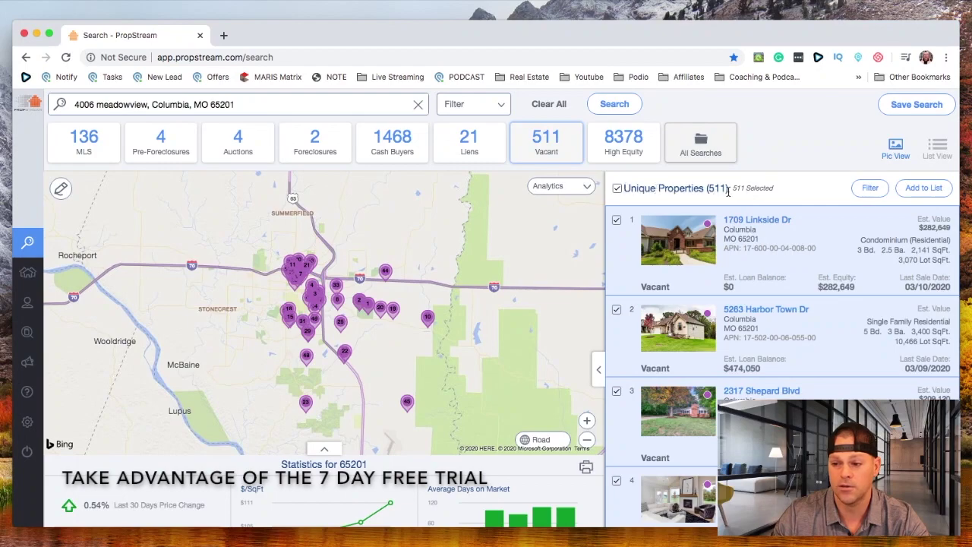
left_click(921, 190)
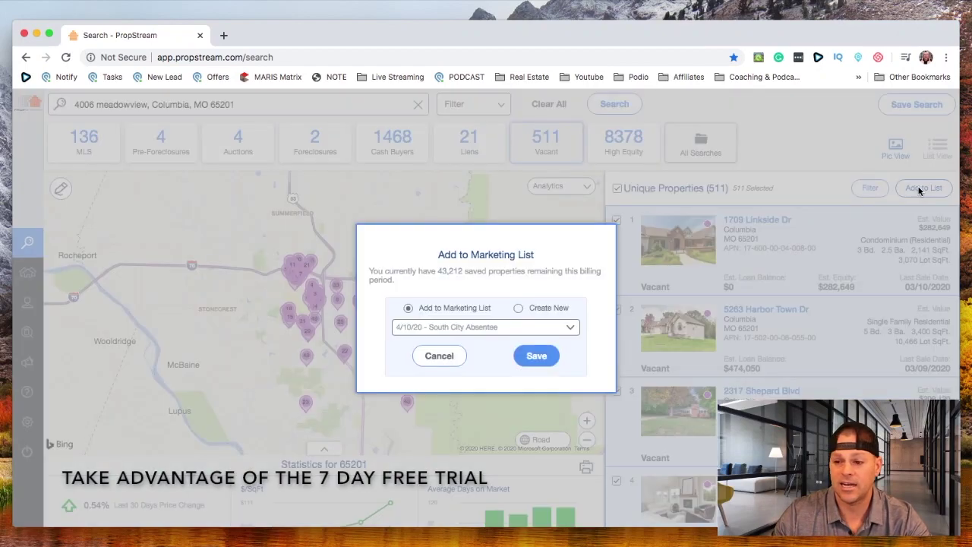
left_click(536, 309)
left_click(479, 327)
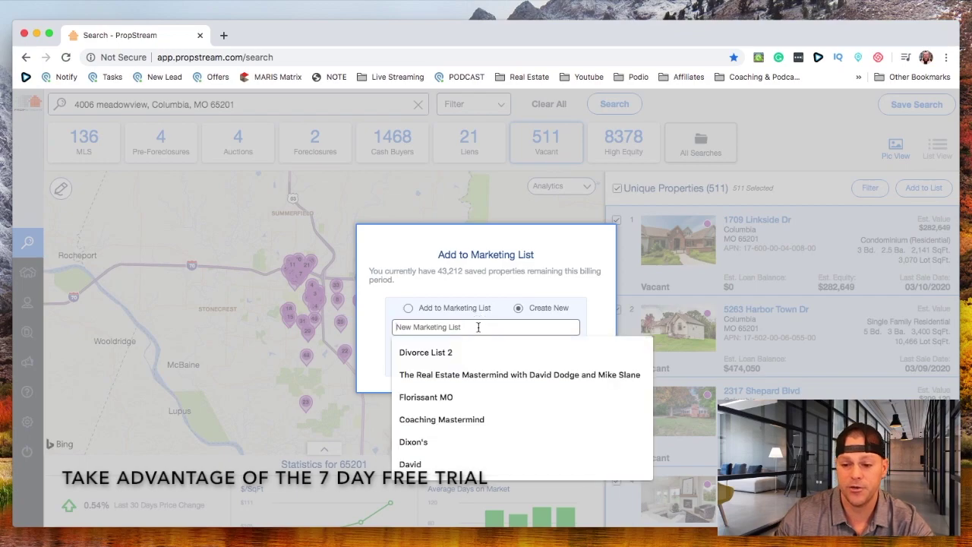
type("C")
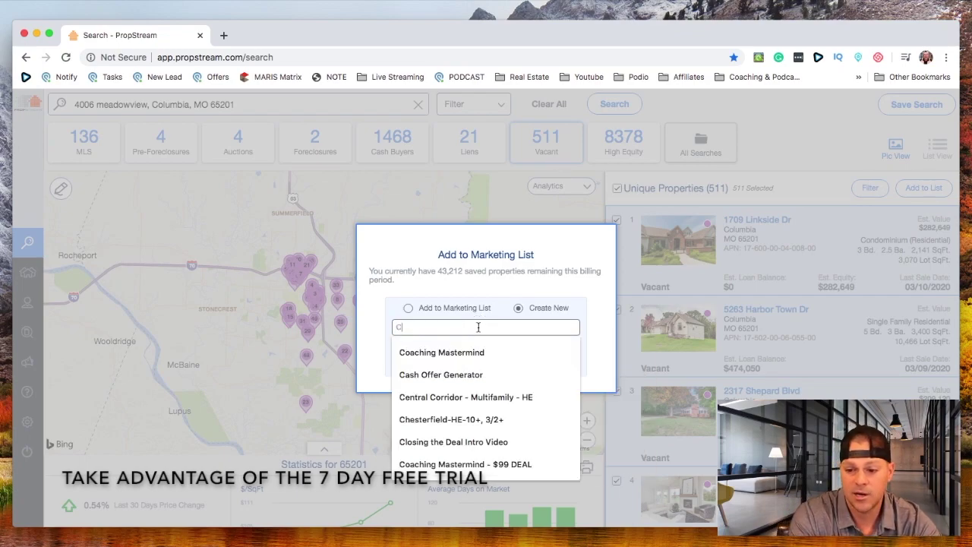
type("olum")
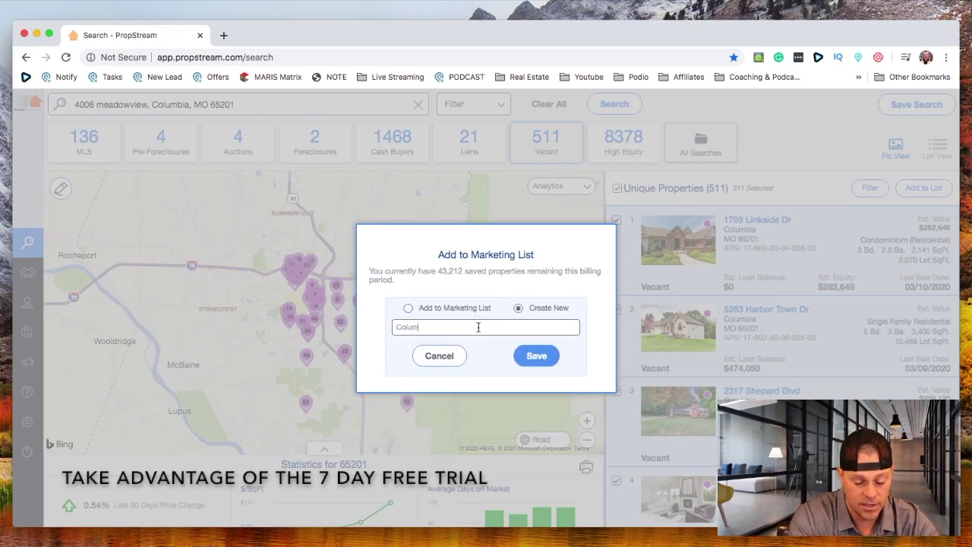
type("bia Vacants")
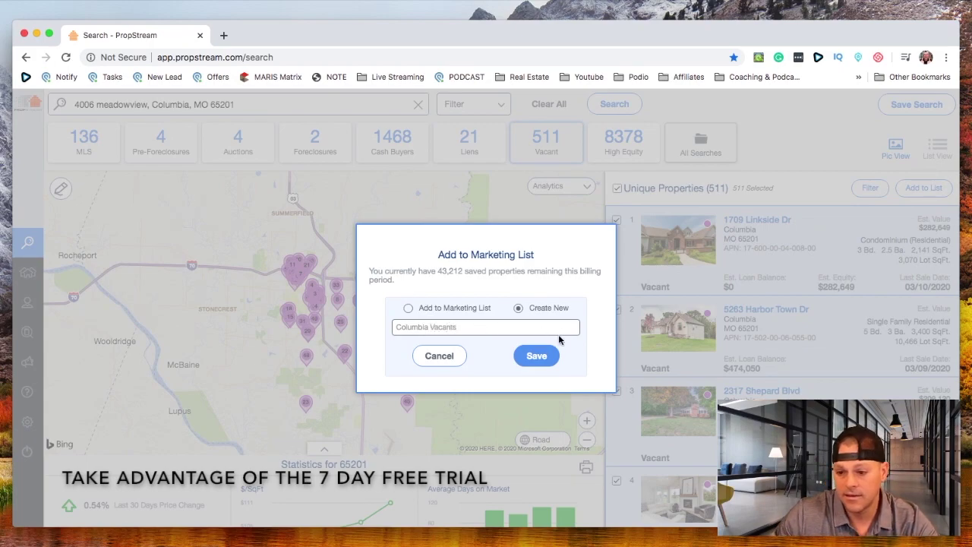
left_click(541, 357)
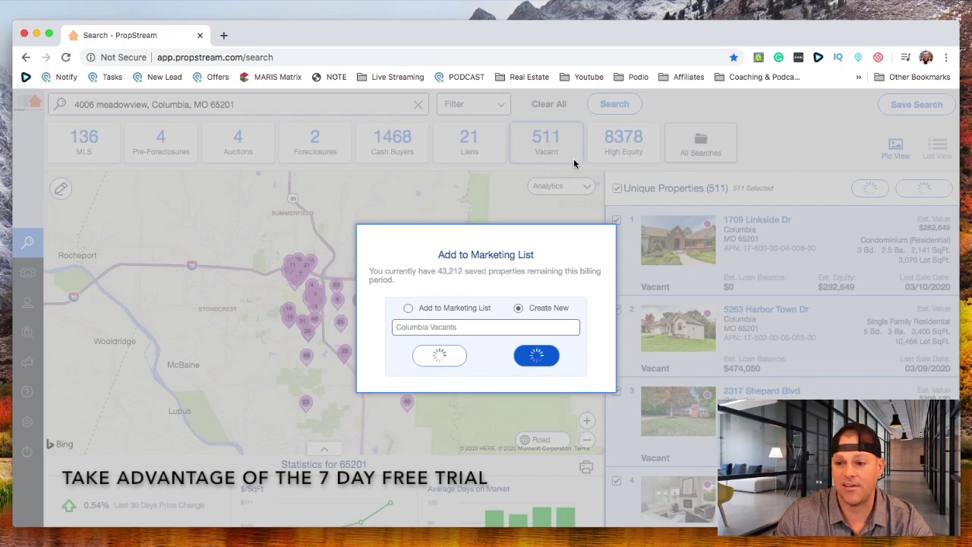
left_click(485, 319)
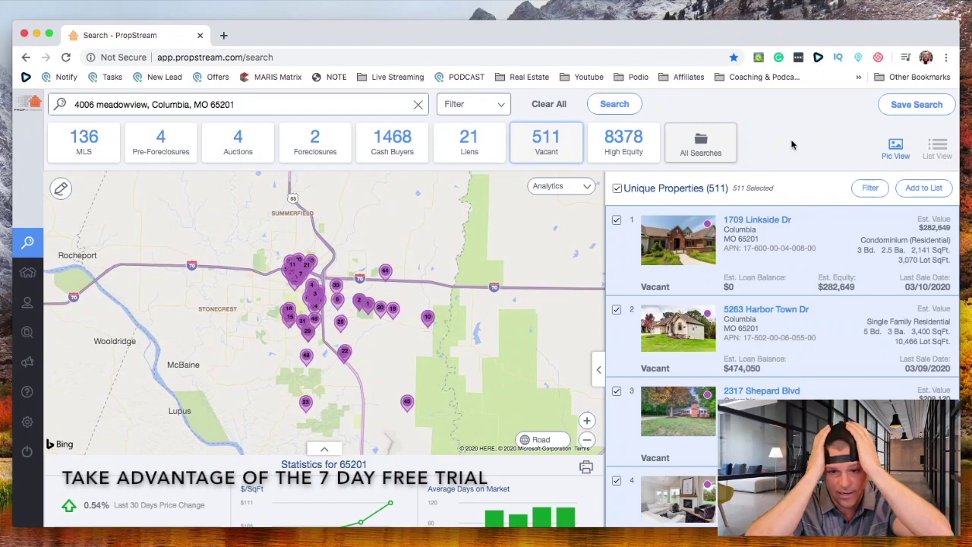
Switch the results to the 8378 High Equity properties and open the search options
scroll(792, 145, "down", 1)
scroll(558, 143, "up", 1)
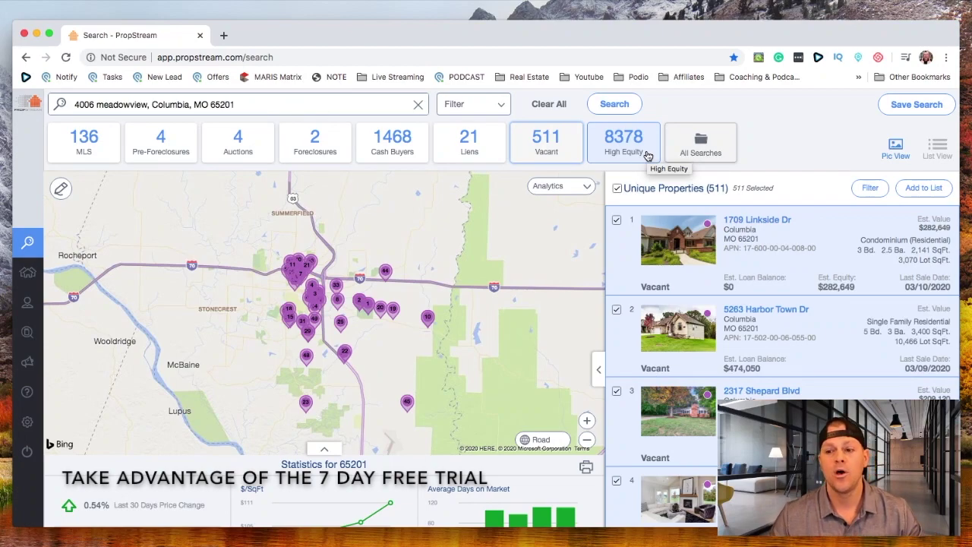
left_click(648, 155)
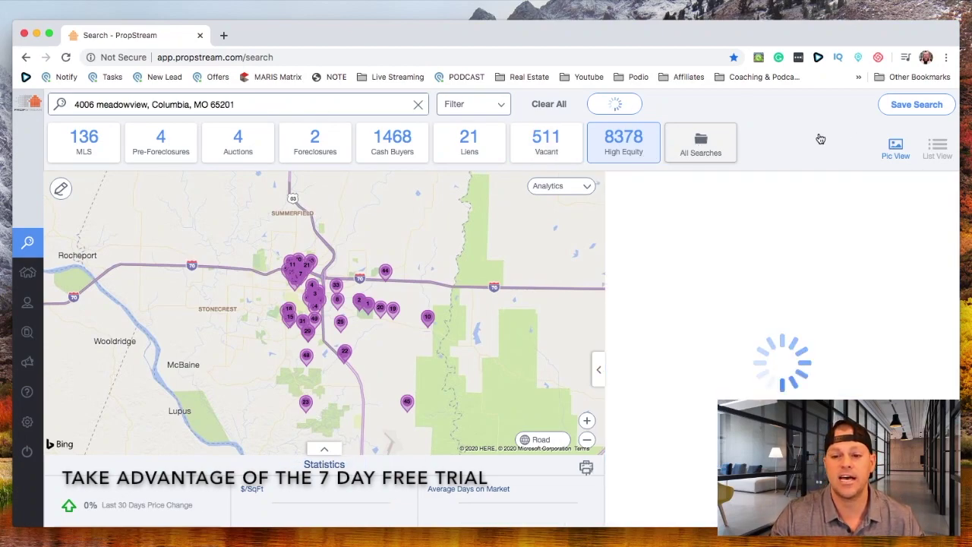
left_click(483, 107)
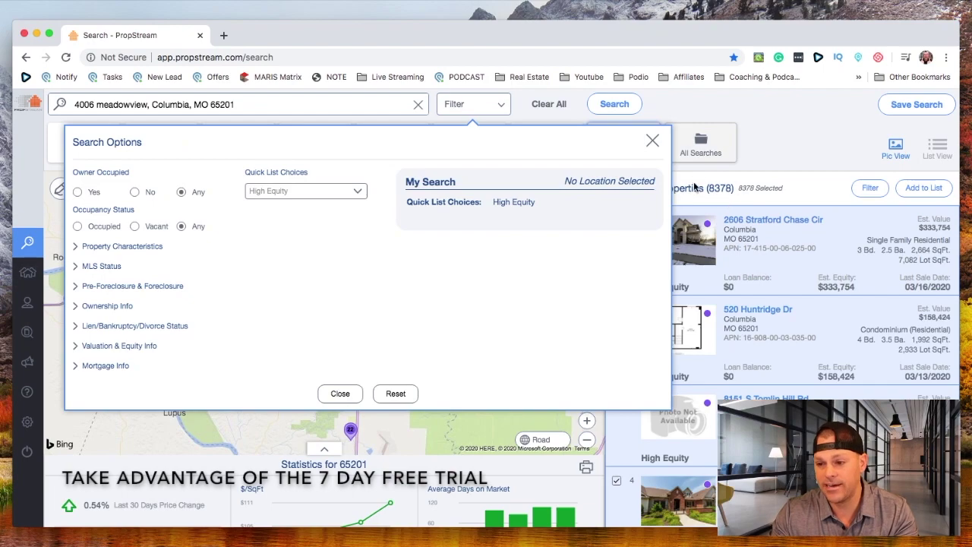
Filter to Owner Occupied: No and Bedrooms Min 2, narrowing results to 3029
left_click(134, 192)
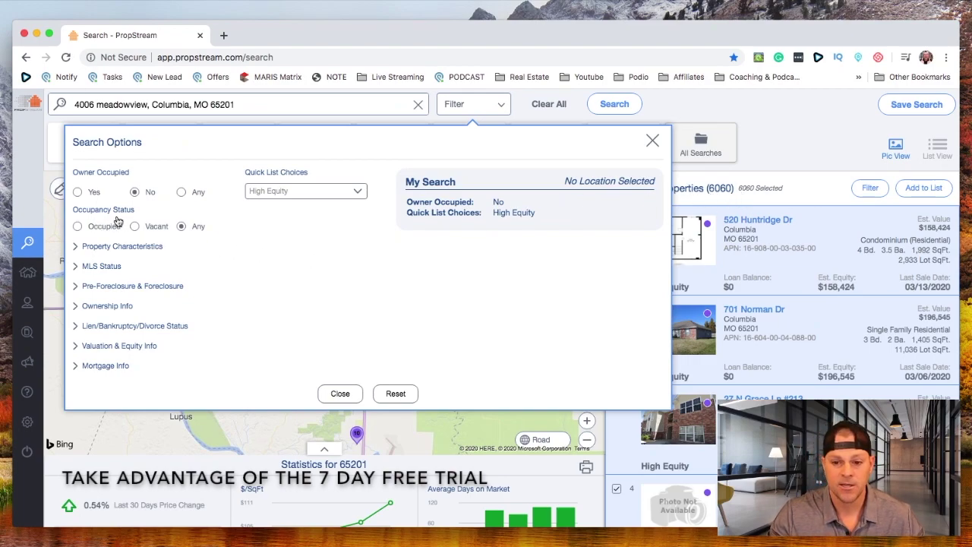
left_click(75, 248)
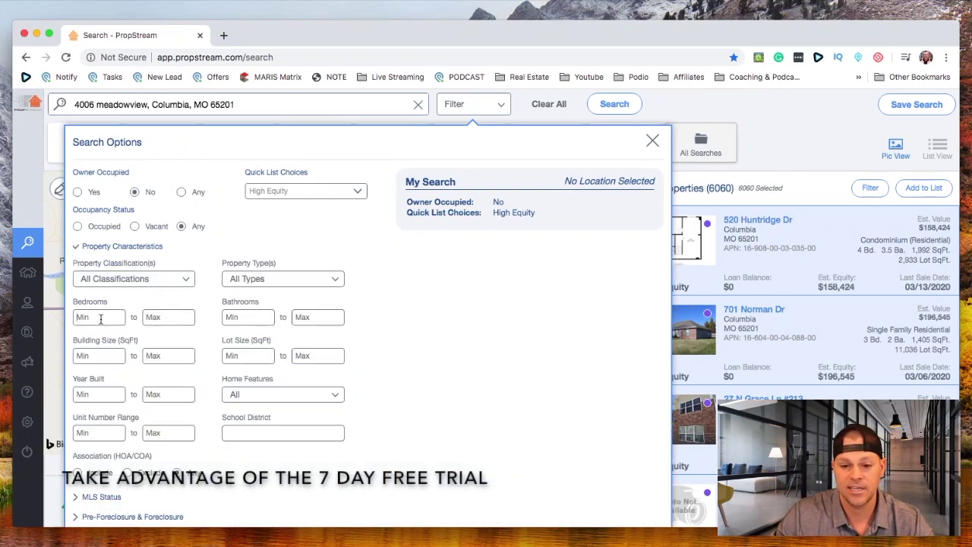
left_click(101, 319)
type("2")
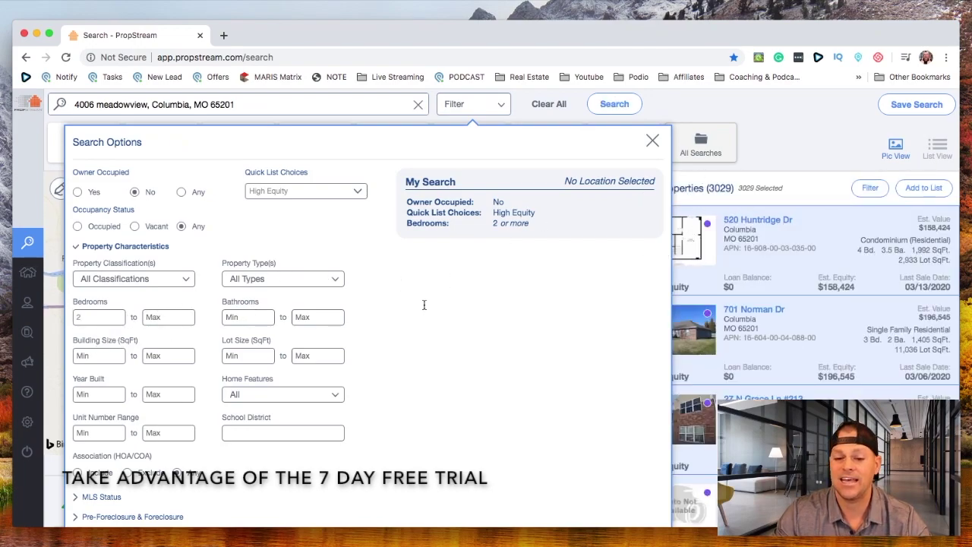
scroll(415, 320, "down", 2)
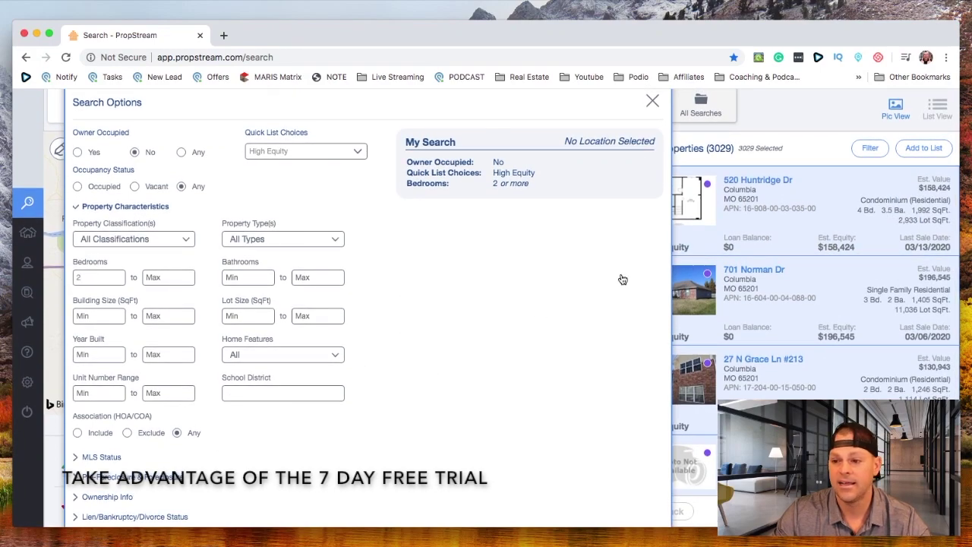
left_click_drag(547, 174, 493, 176)
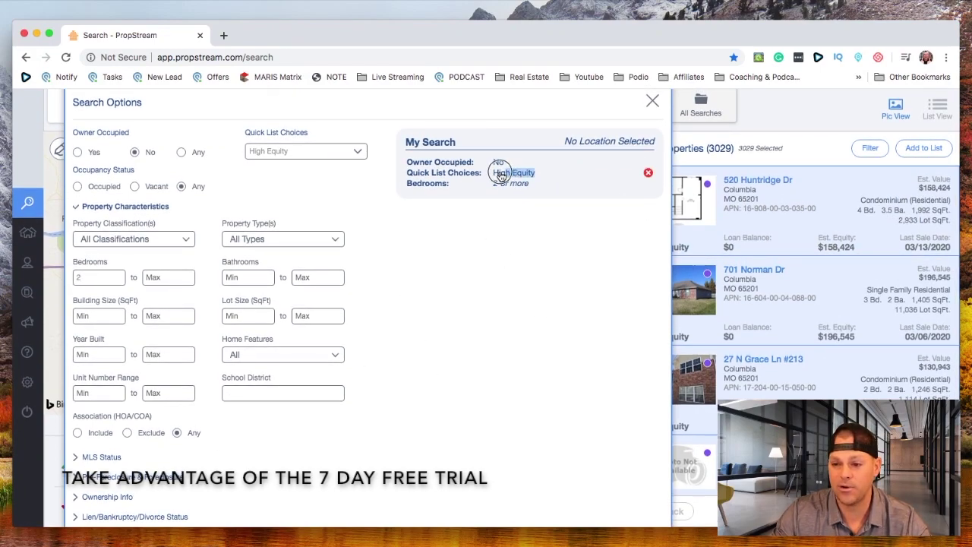
left_click(76, 502)
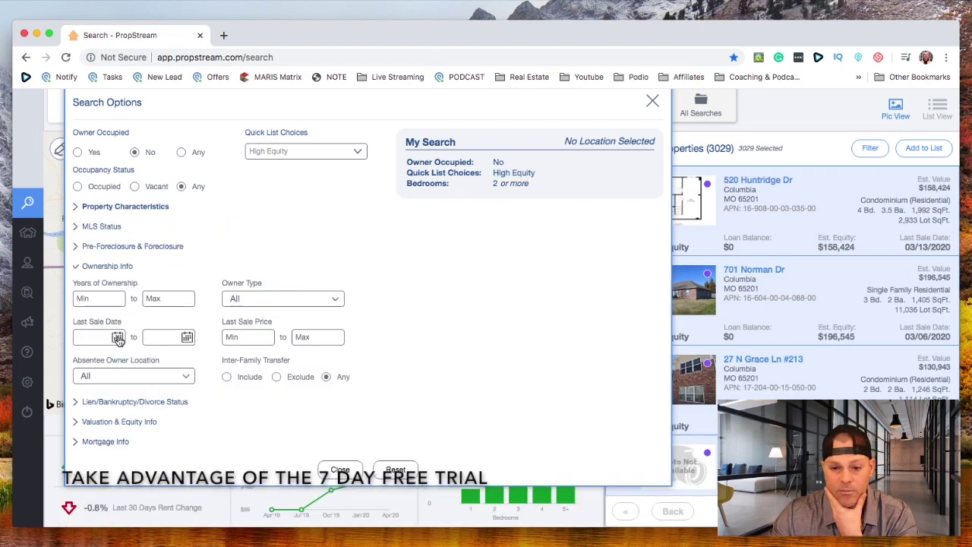
Set Estimated Equity % Min to 65 under Valuation & Equity Info, then close the options
left_click(78, 422)
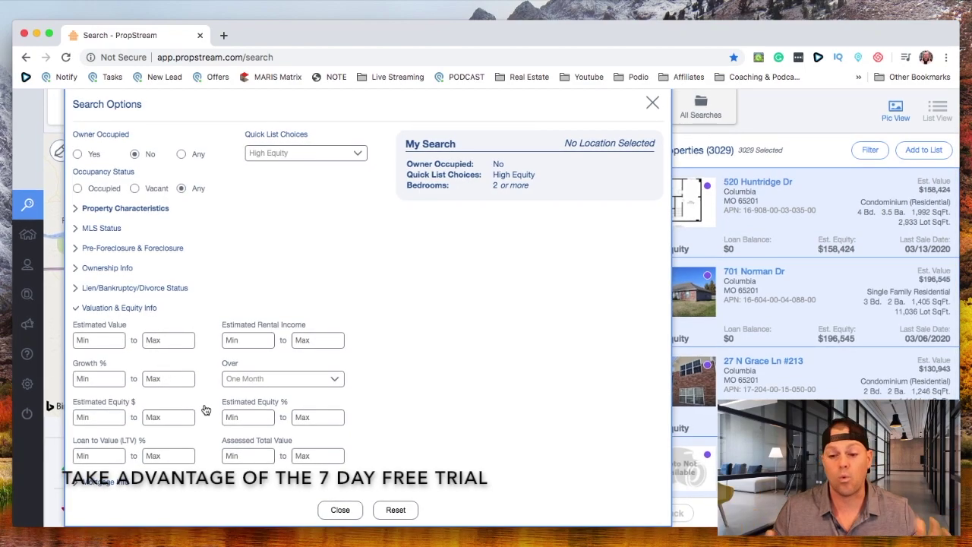
left_click_drag(295, 403, 184, 442)
left_click(209, 437)
left_click_drag(301, 408, 219, 424)
left_click(252, 435)
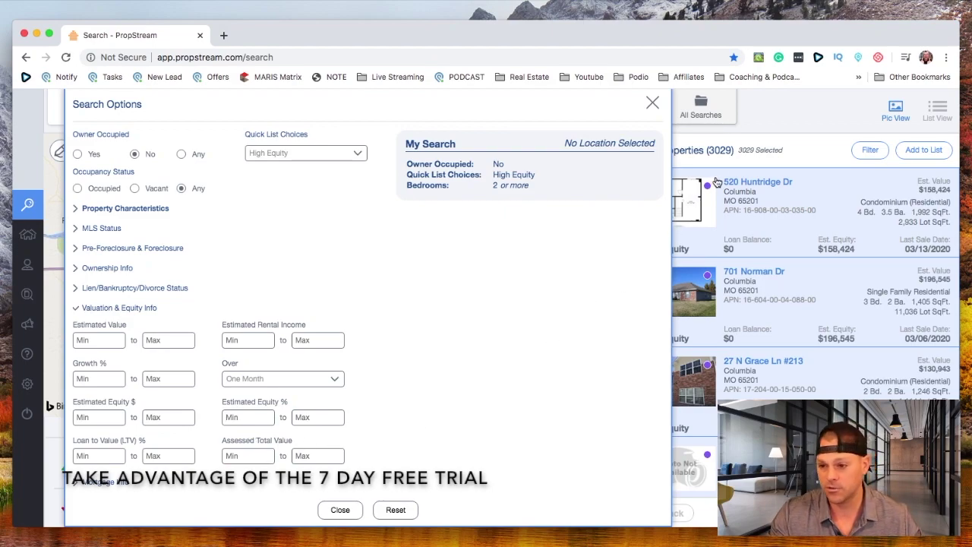
left_click(258, 422)
type("55")
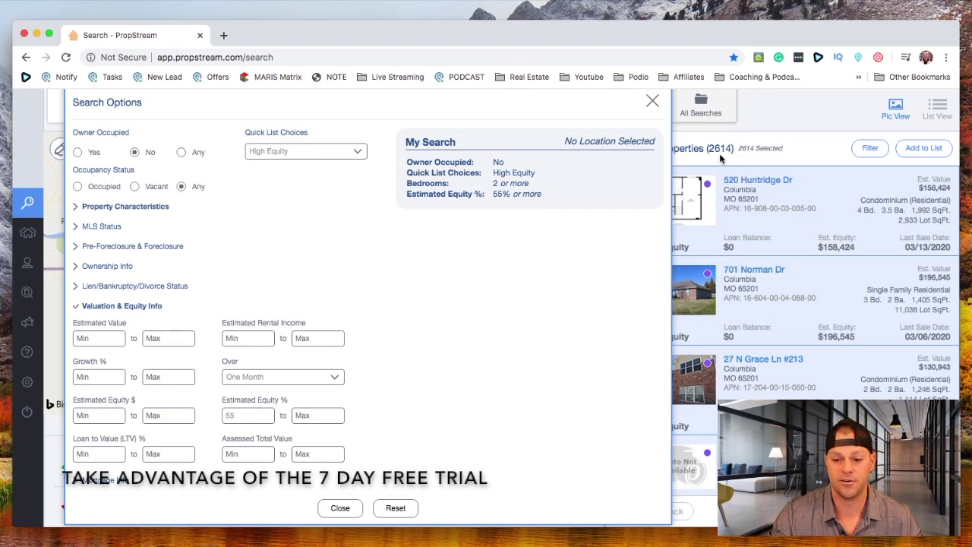
double_click(254, 415)
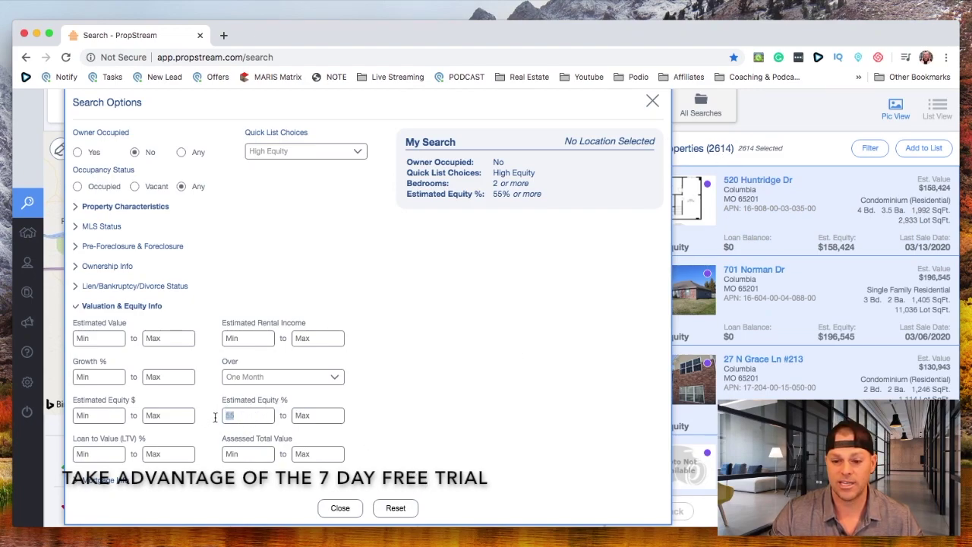
type("65")
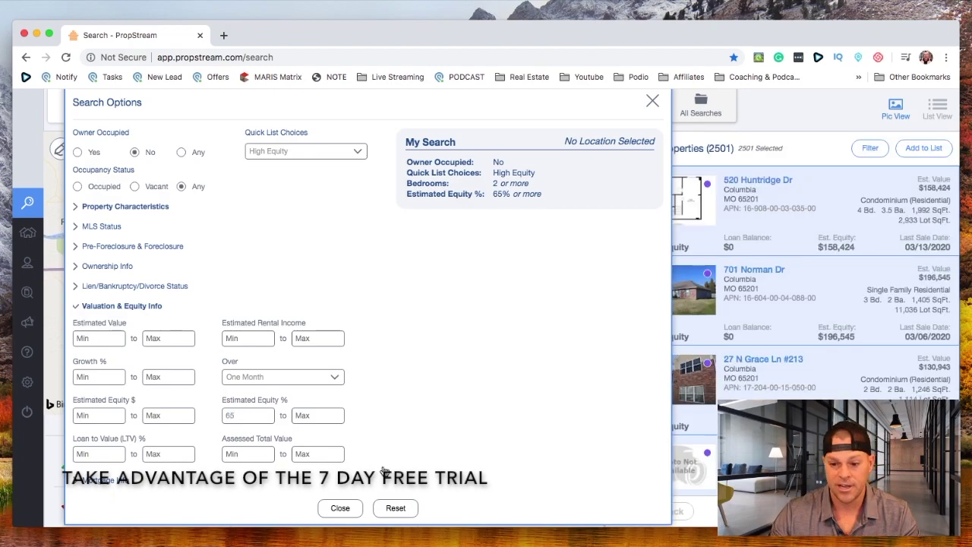
left_click(654, 101)
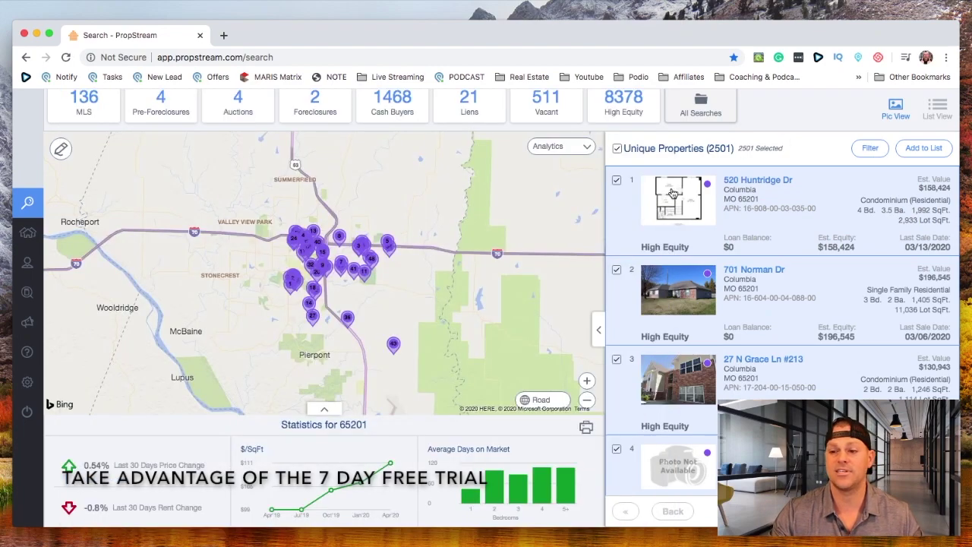
Select all 2501 filtered properties and add them to the existing Columbia Vacants list
scroll(793, 157, "up", 2)
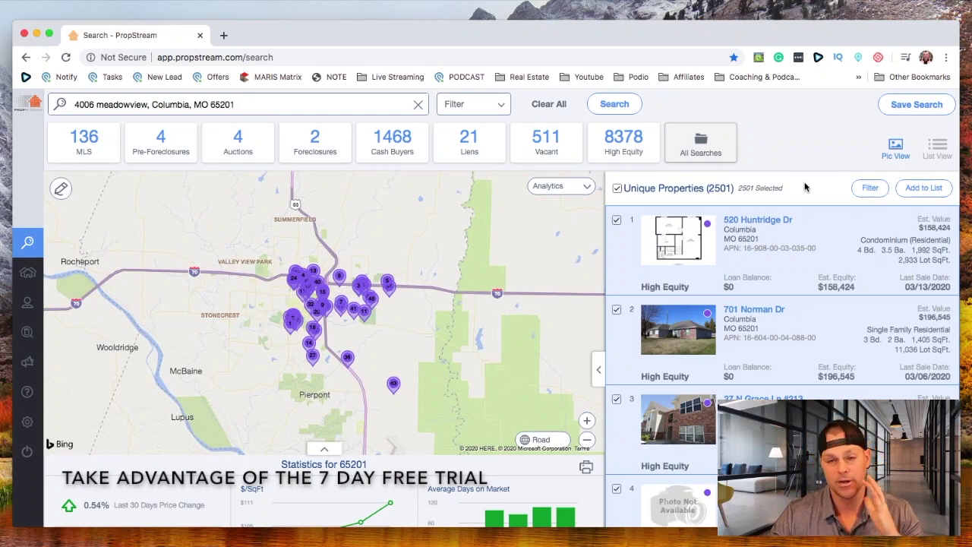
left_click(617, 190)
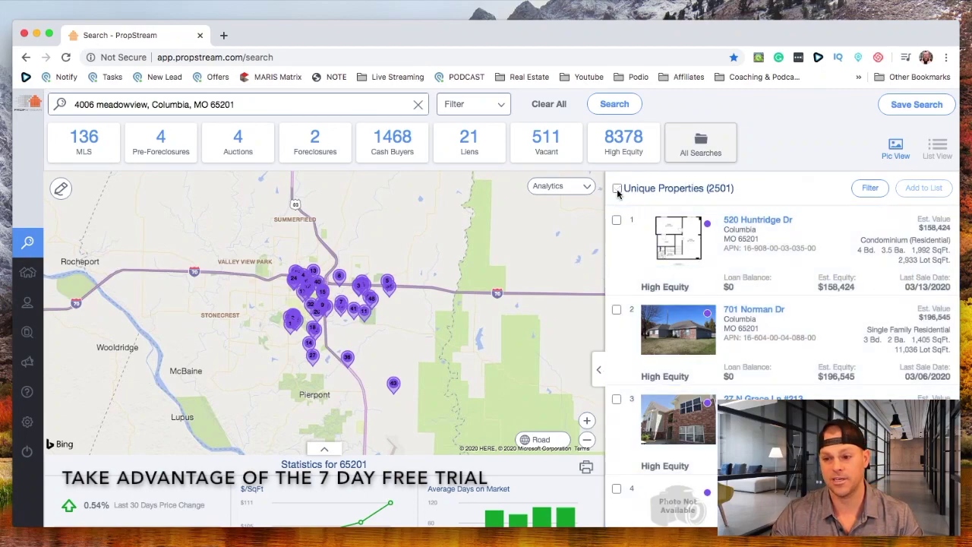
left_click(617, 189)
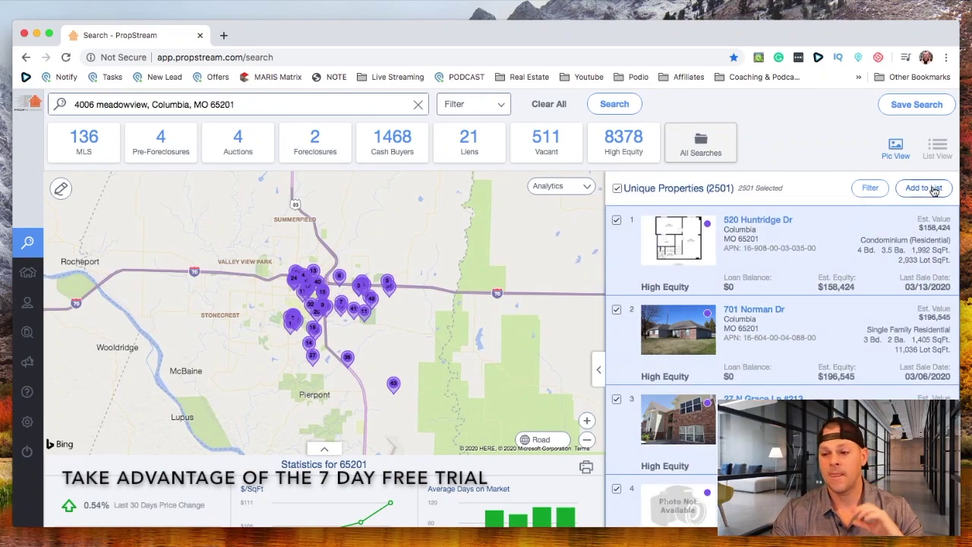
left_click(924, 189)
left_click(518, 307)
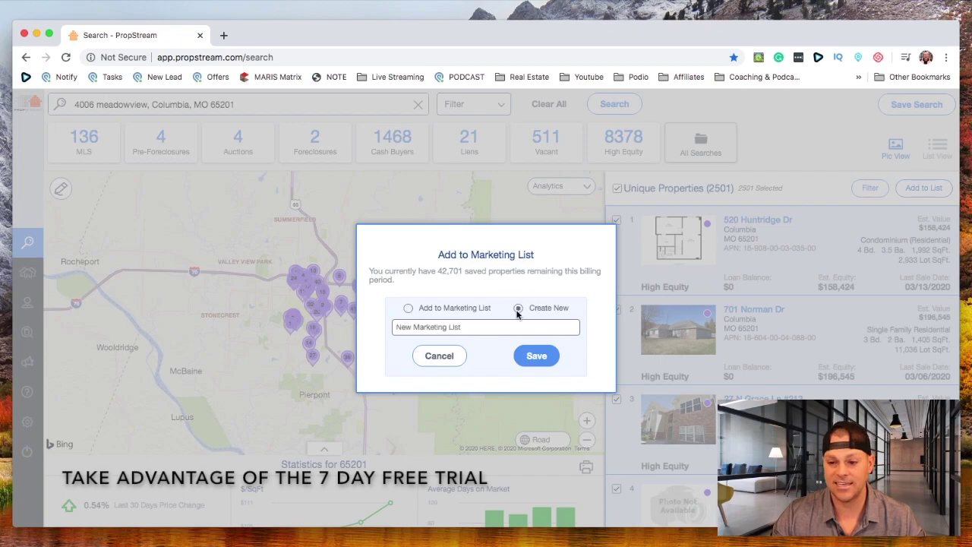
left_click(483, 326)
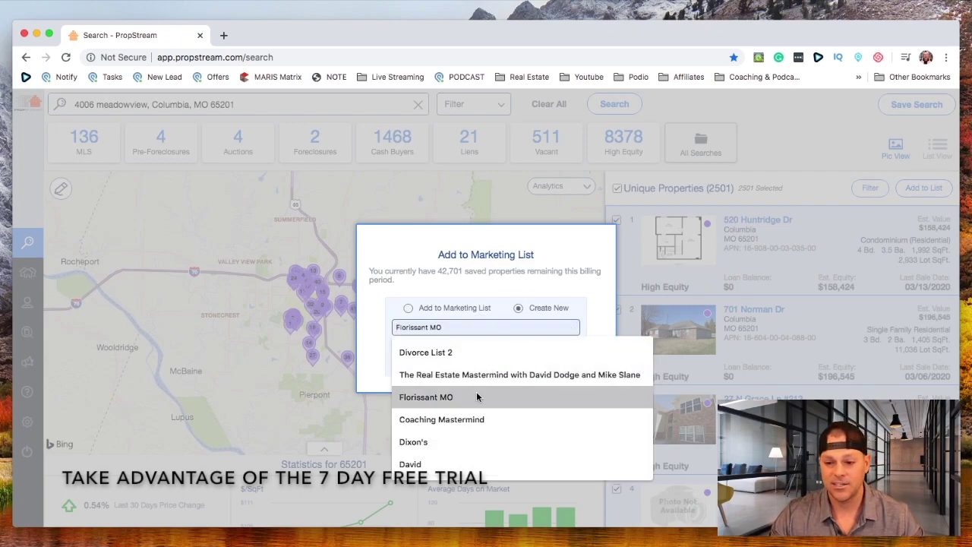
left_click(450, 310)
left_click(463, 329)
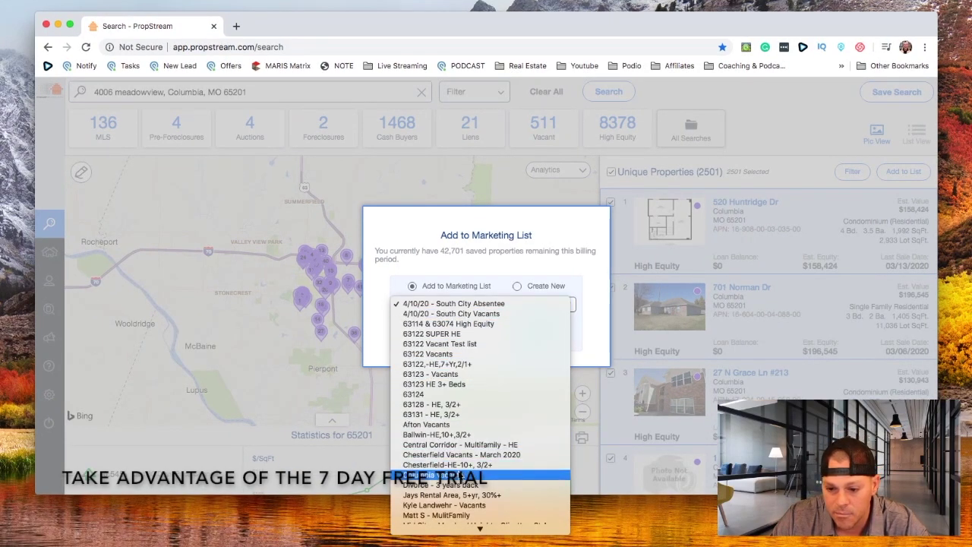
left_click(433, 475)
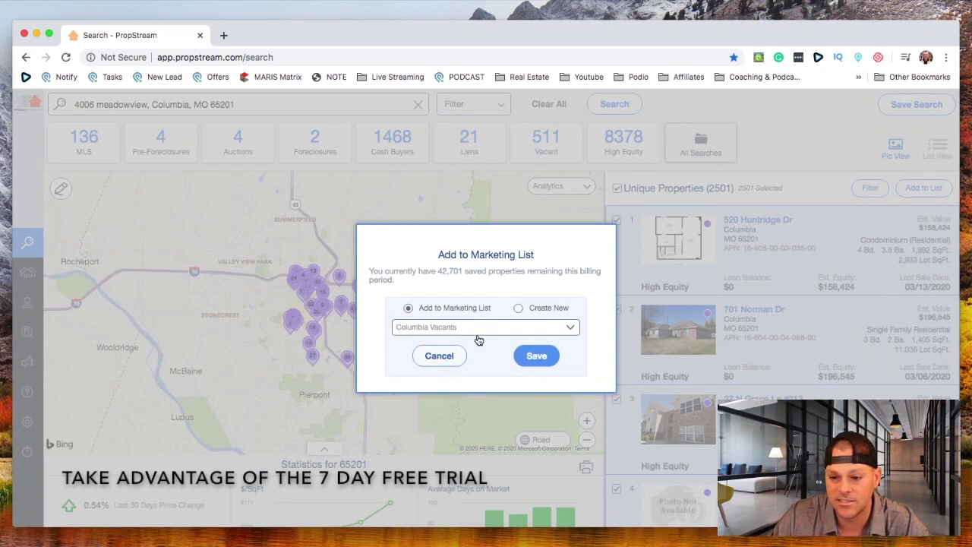
left_click(535, 357)
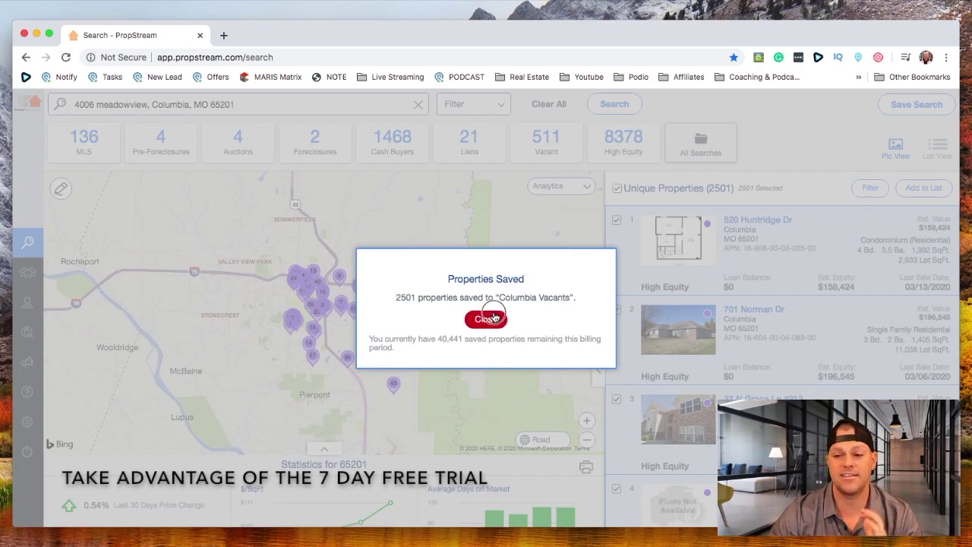
left_click(486, 319)
mouse_move(43, 269)
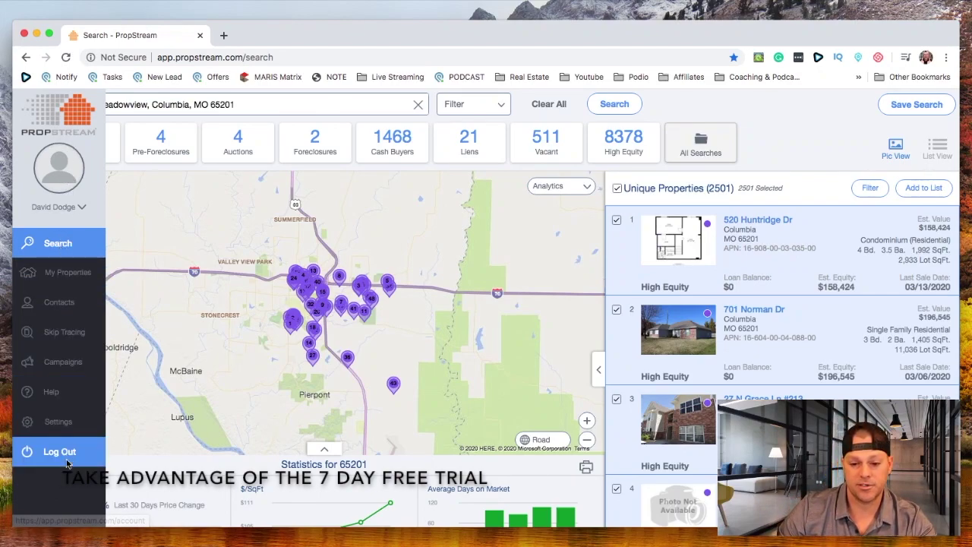
View the profile settings, then go back and open the Marketing Campaigns page
left_click(85, 429)
scroll(328, 205, "down", 2)
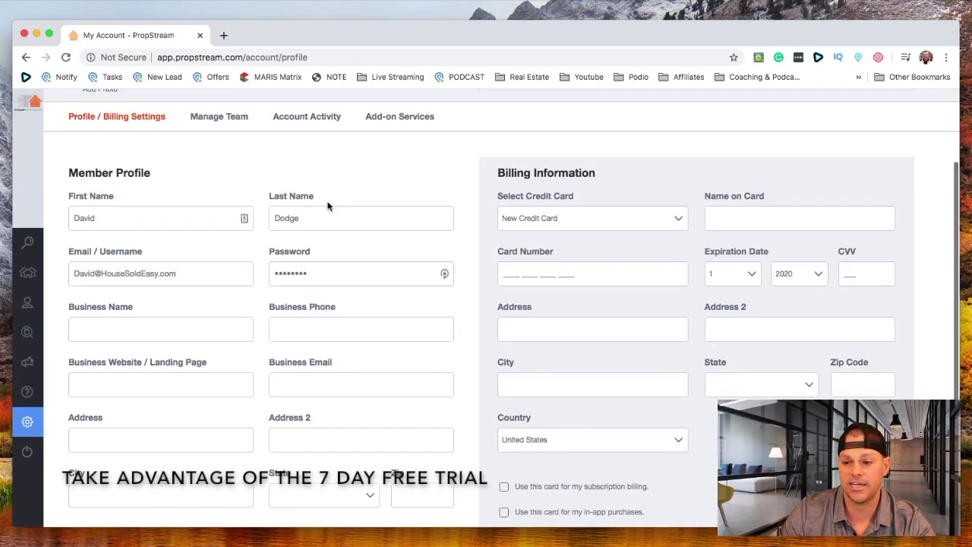
scroll(328, 205, "up", 2)
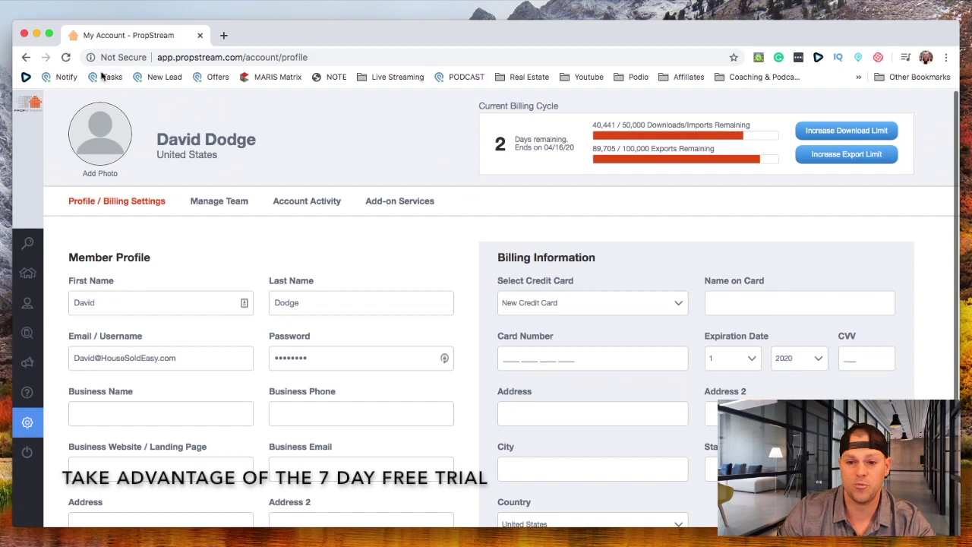
left_click(28, 57)
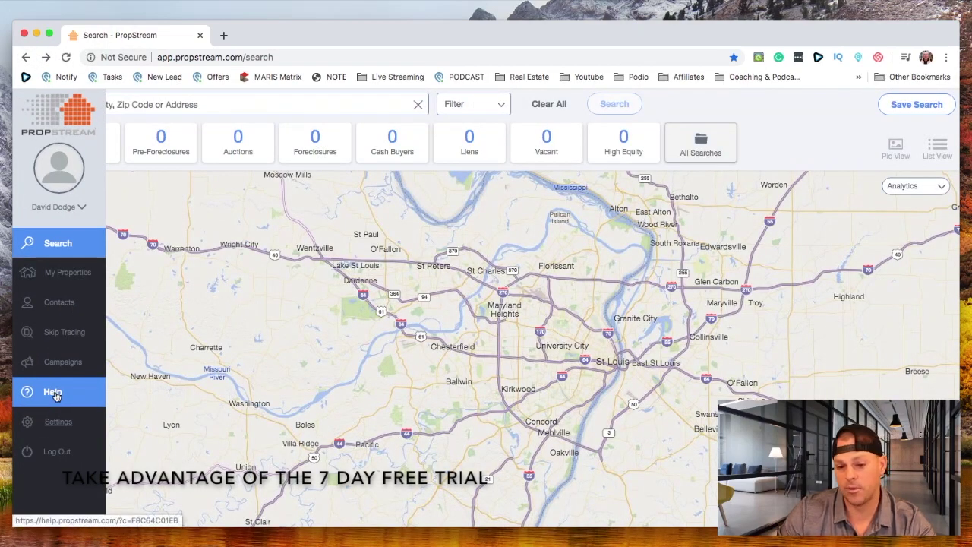
left_click(62, 364)
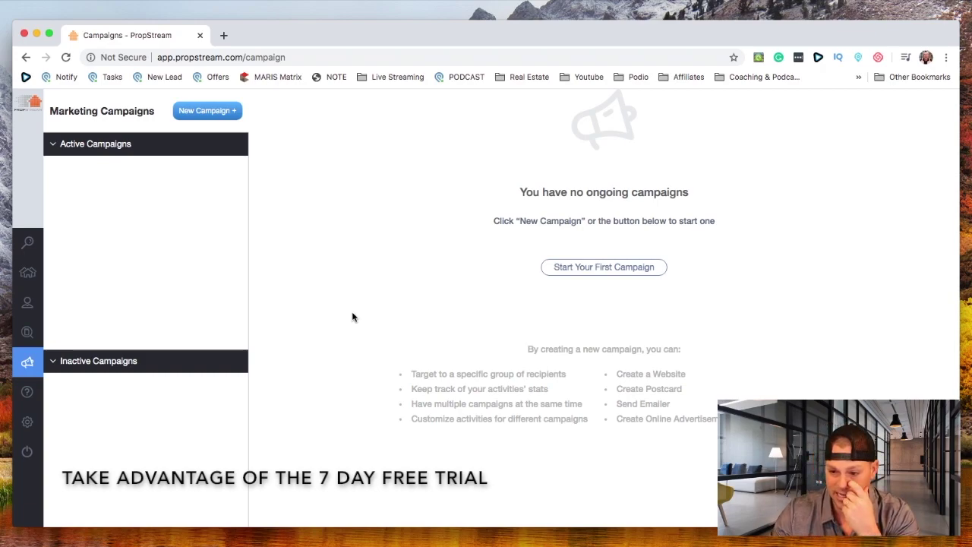
Check the Skip Tracing options, close that window, and open the contacts list of 48438 contacts
mouse_move(15, 363)
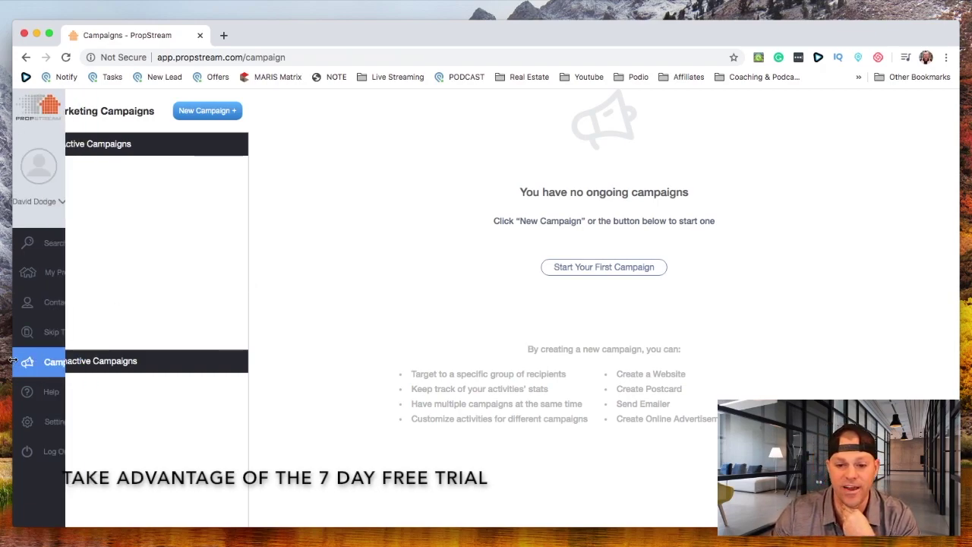
left_click(52, 336)
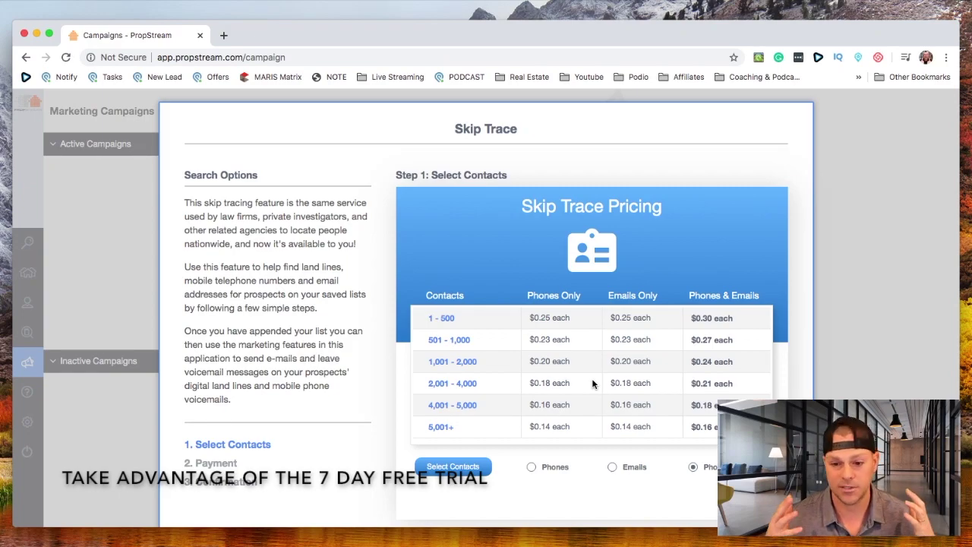
left_click(63, 324)
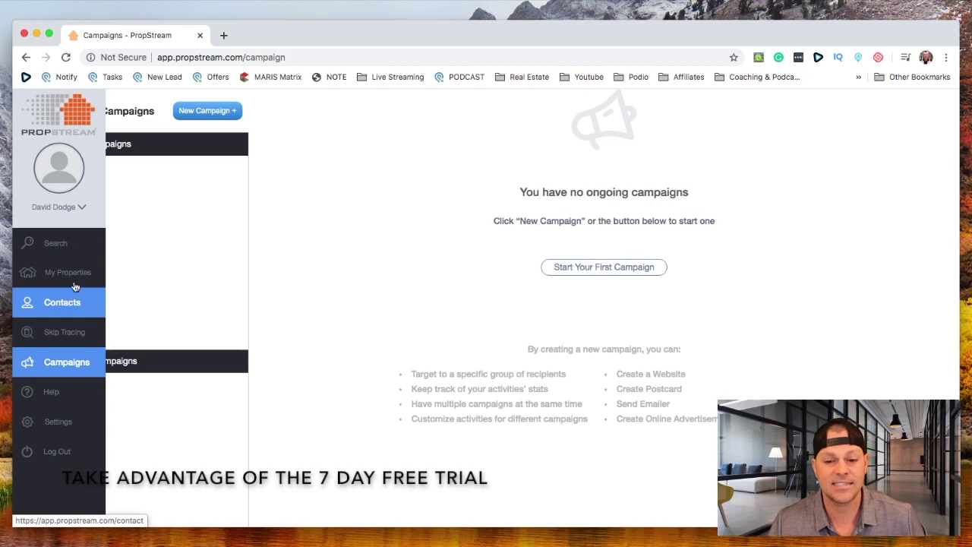
left_click(79, 302)
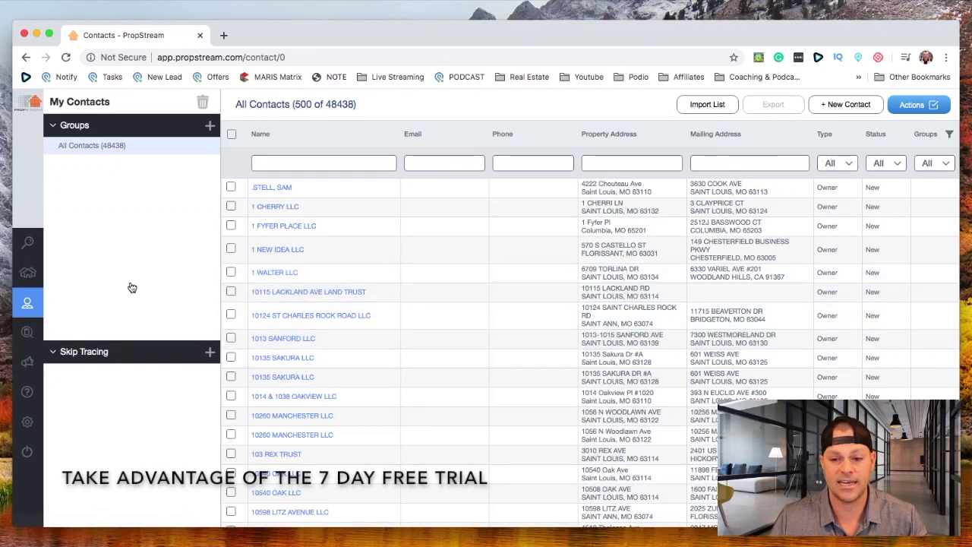
Go to My Properties and open the Columbia Vacants list holding 2771 properties
mouse_move(31, 290)
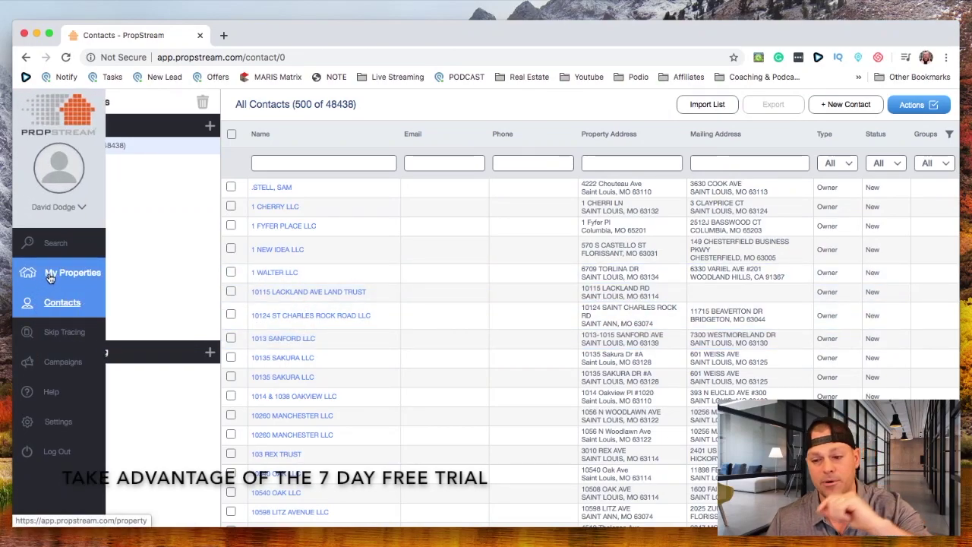
left_click(49, 278)
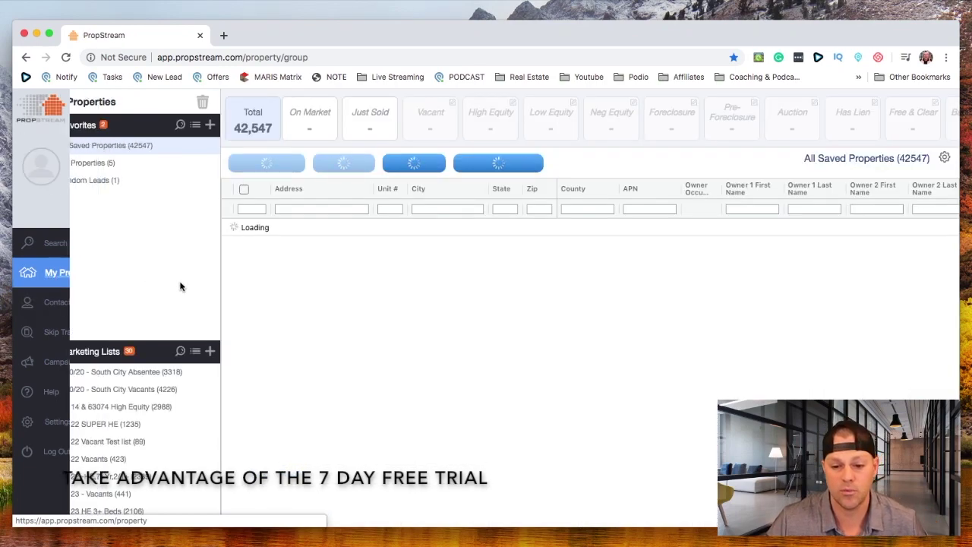
scroll(170, 320, "down", 1)
scroll(170, 320, "down", 1)
scroll(172, 425, "down", 5)
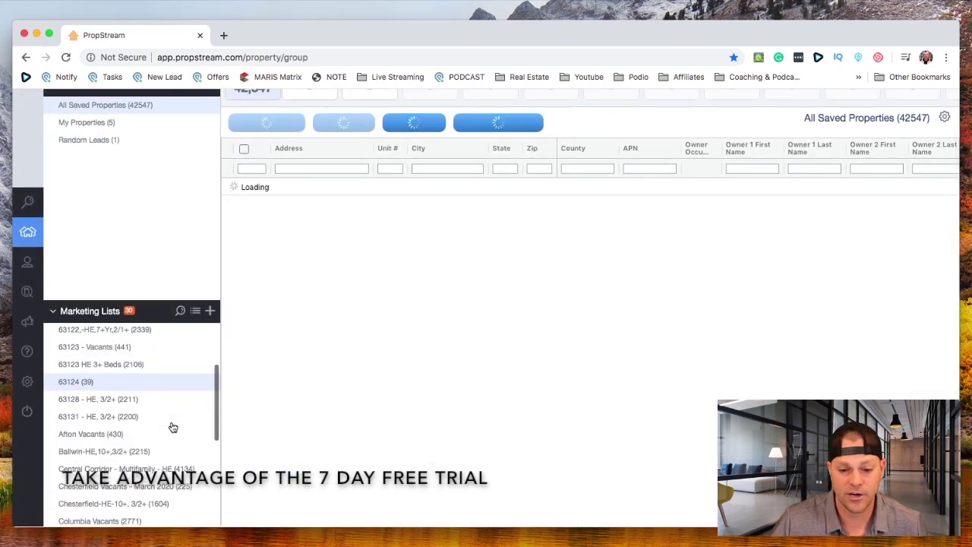
scroll(114, 475, "down", 1)
left_click(114, 482)
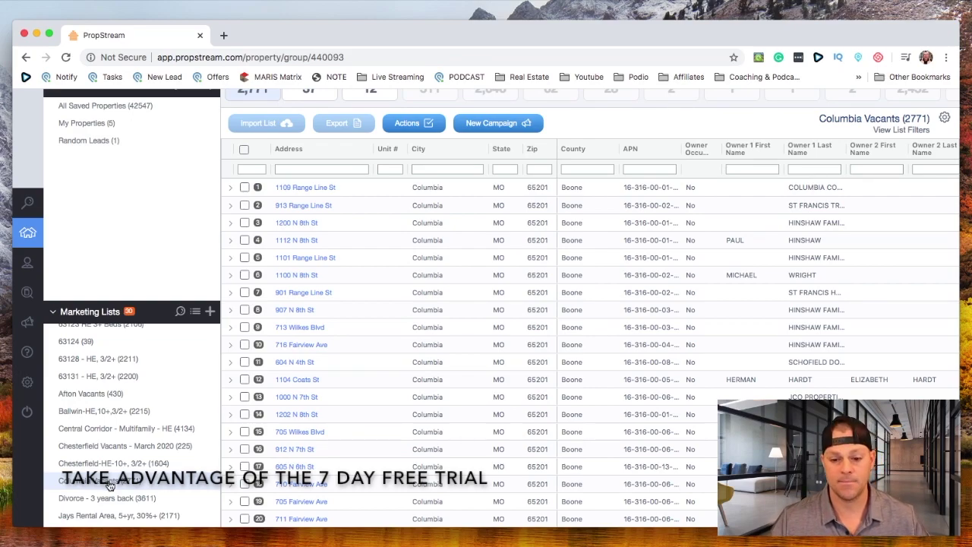
right_click(108, 483)
left_click(89, 486)
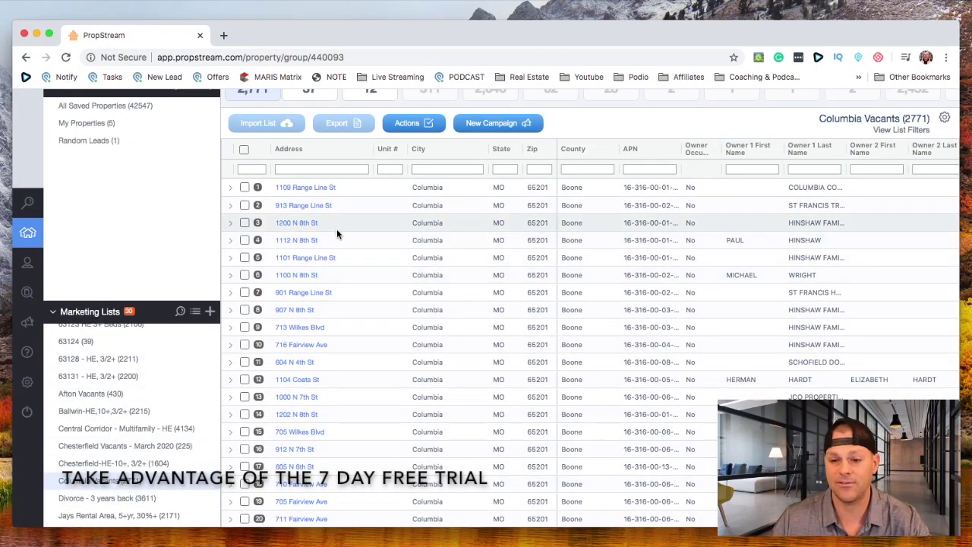
scroll(336, 228, "up", 1)
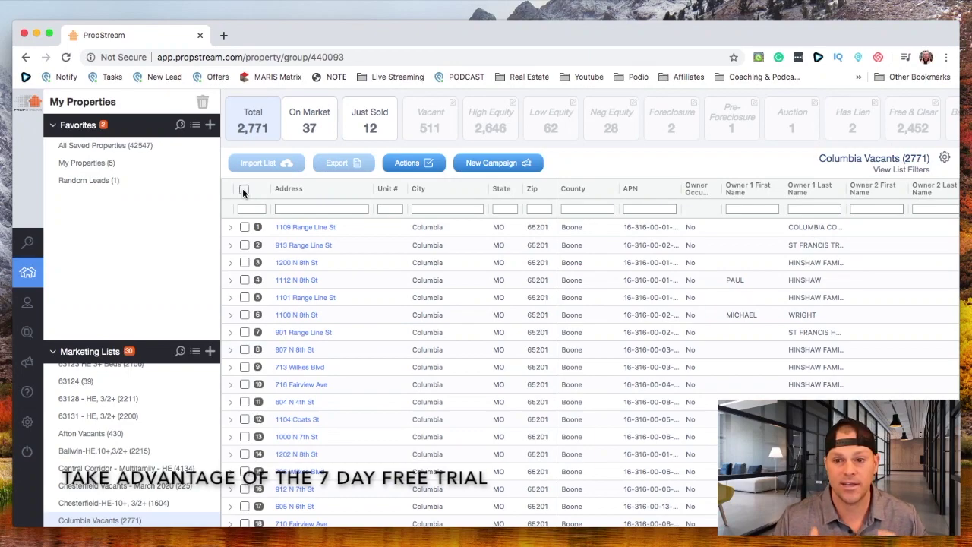
After checking the On Market and Just Sold views, select all 2771 properties and export to xlsx
left_click(243, 190)
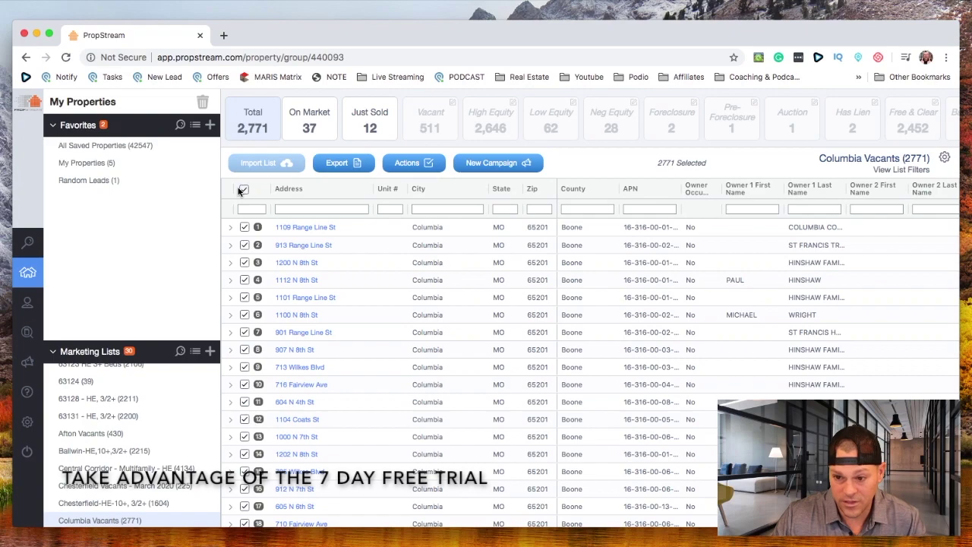
scroll(122, 452, "down", 3)
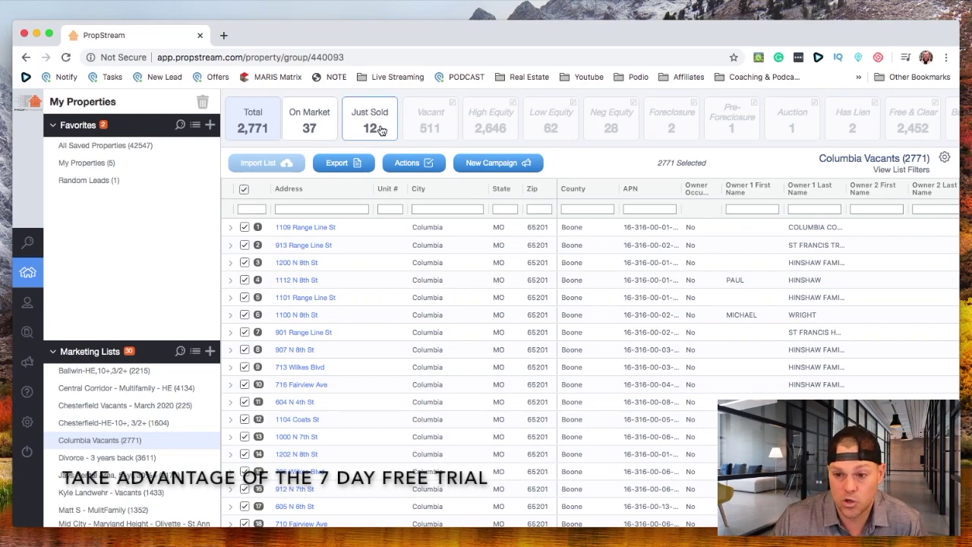
left_click(326, 126)
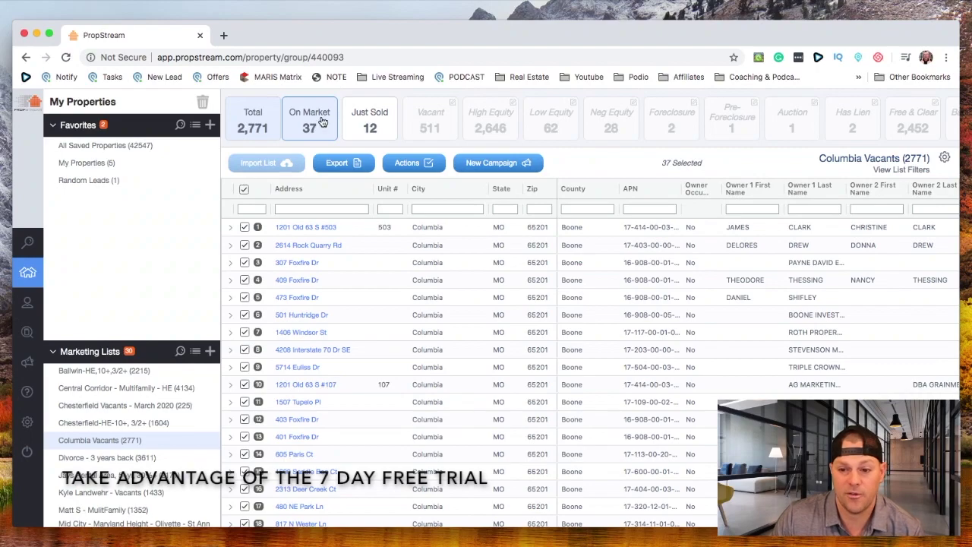
left_click(244, 190)
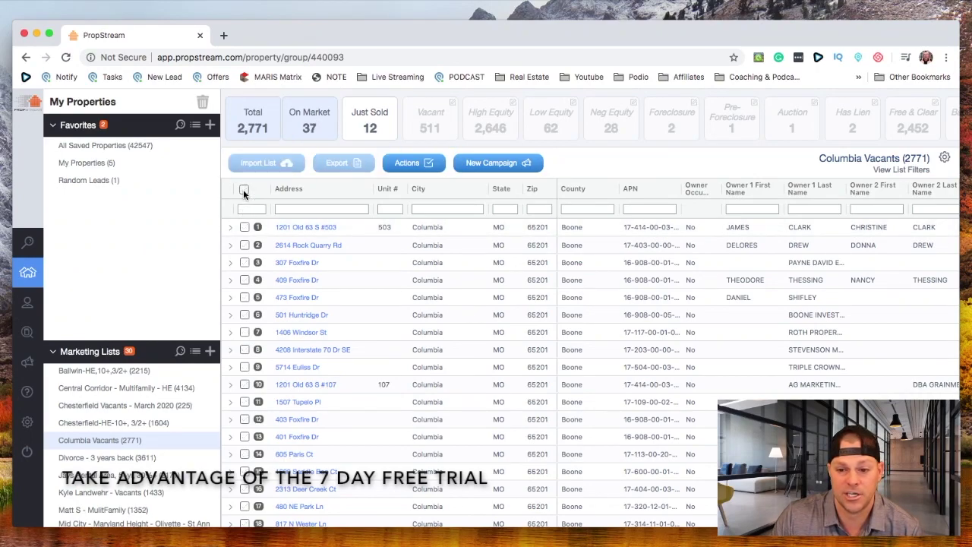
left_click(373, 126)
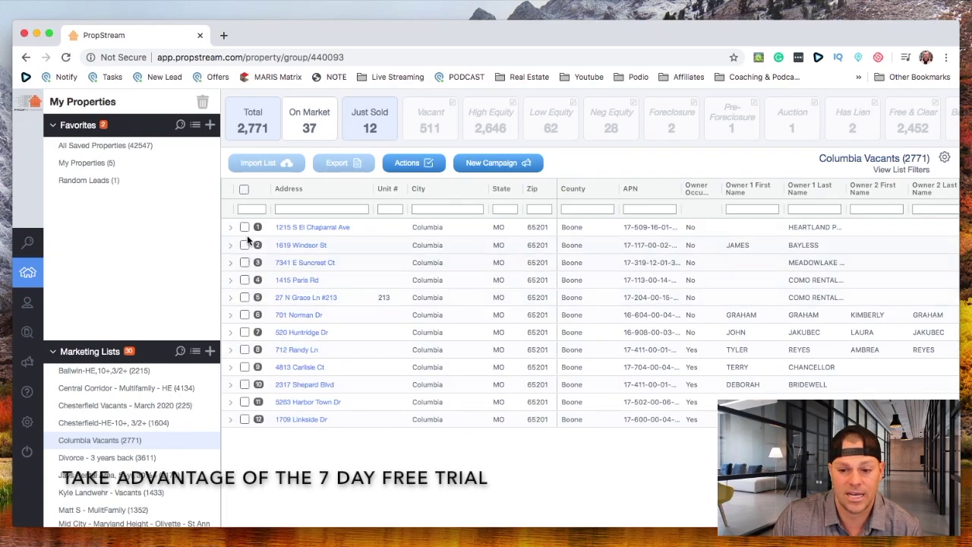
left_click(257, 130)
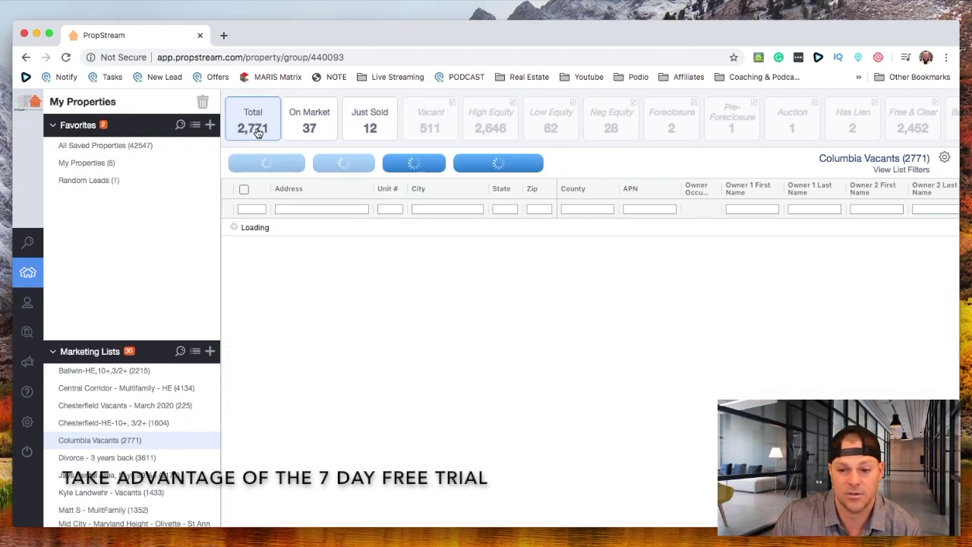
left_click(244, 189)
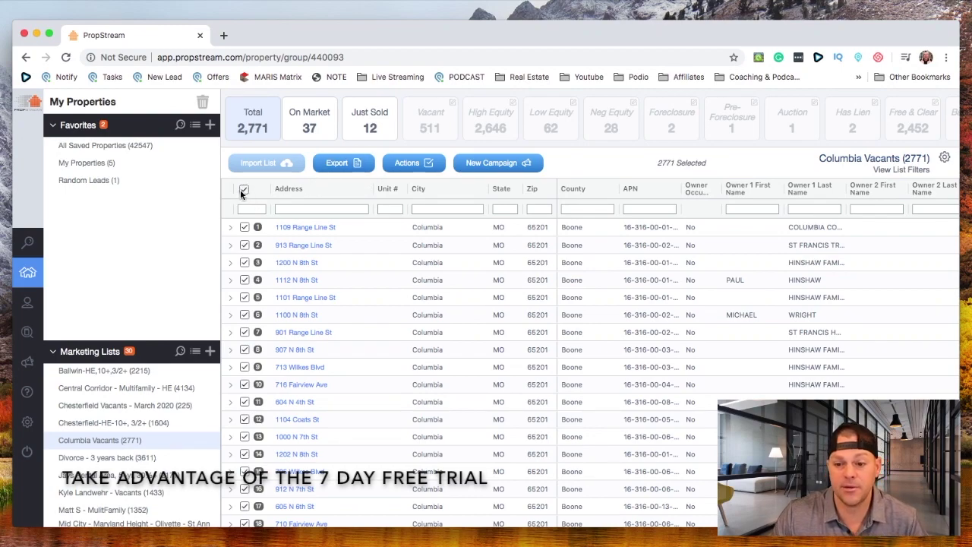
left_click(342, 164)
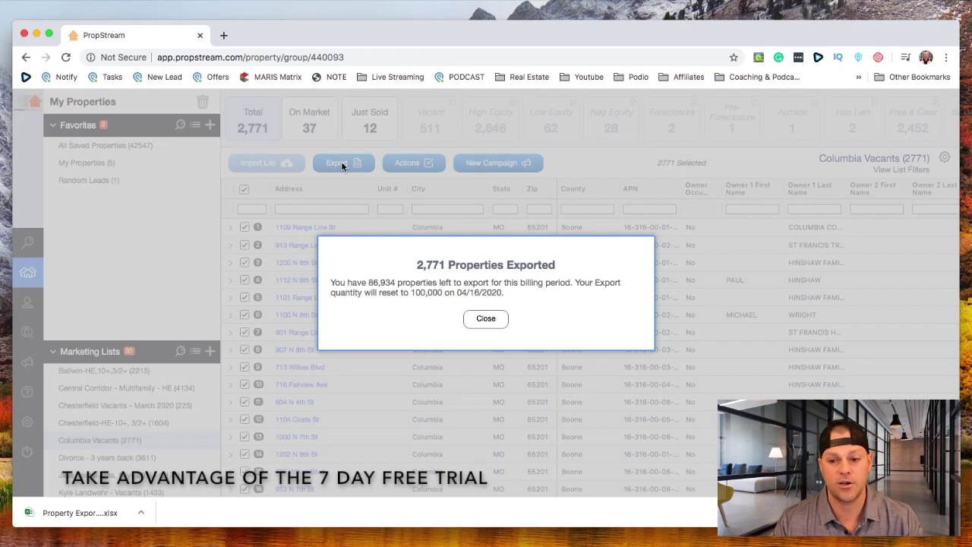
Dismiss the export confirmation for the Columbia Vacants xlsx and go to the property Search page
left_click(485, 318)
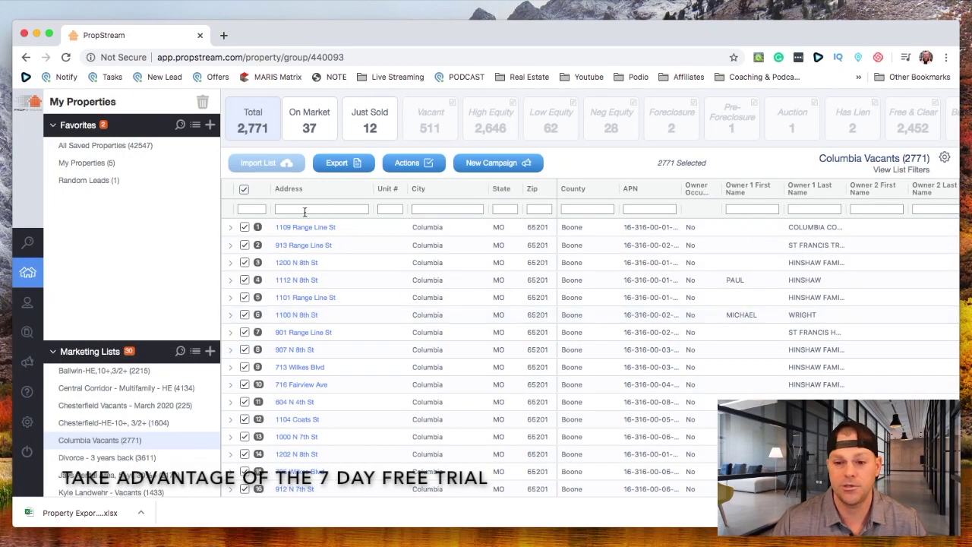
scroll(134, 148, "down", 1)
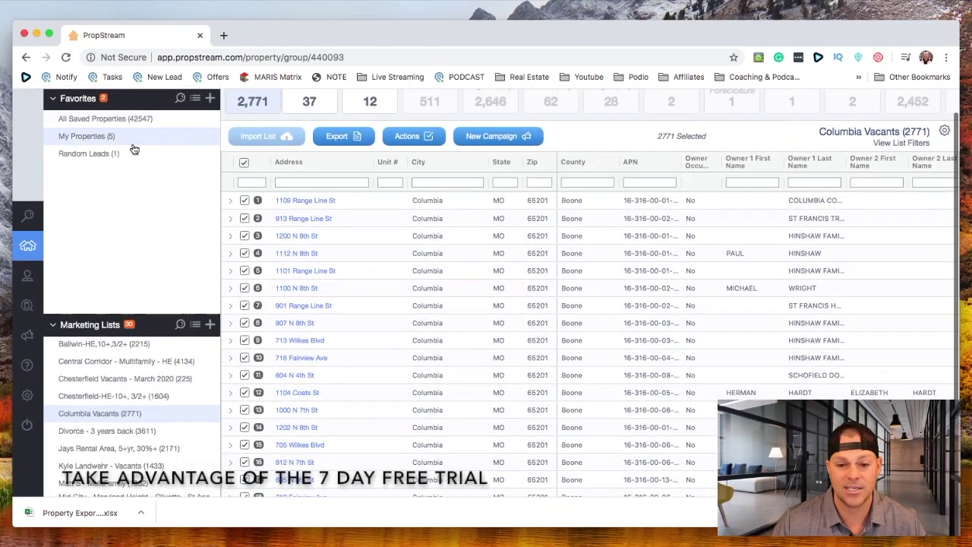
left_click(42, 220)
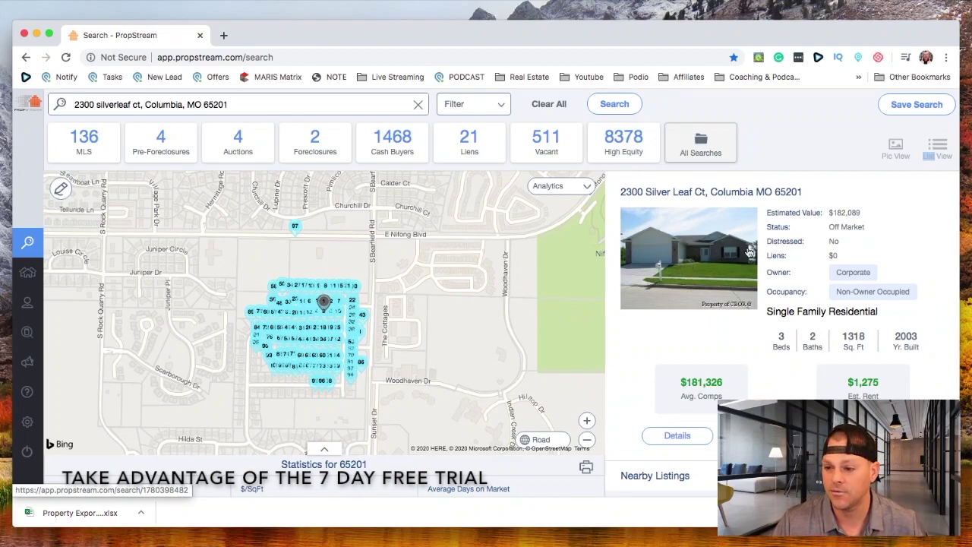
left_click_drag(866, 215, 763, 213)
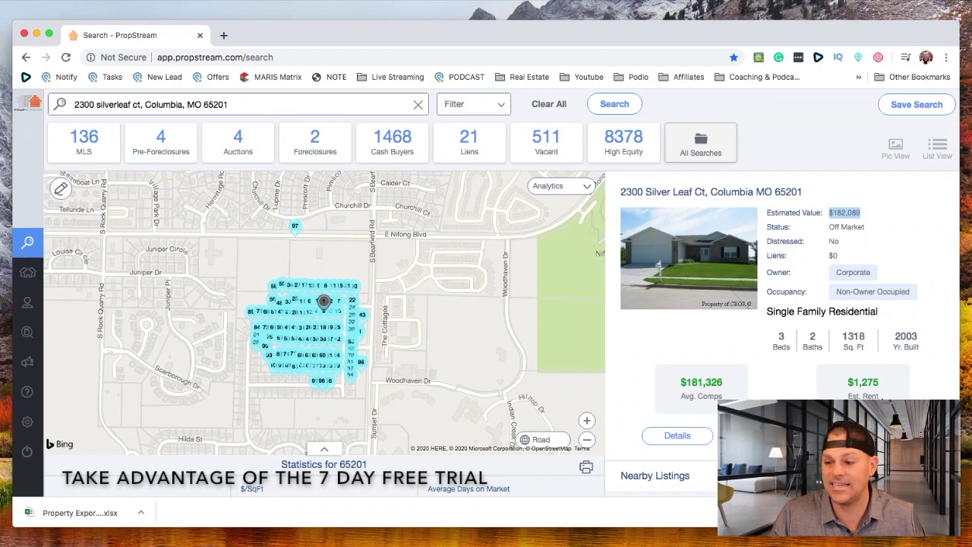
left_click(700, 433)
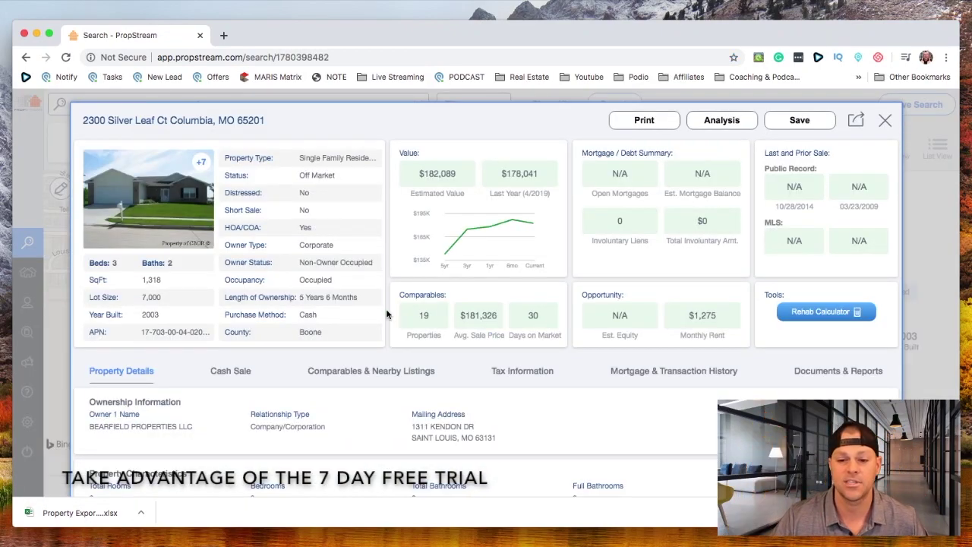
scroll(387, 314, "down", 1)
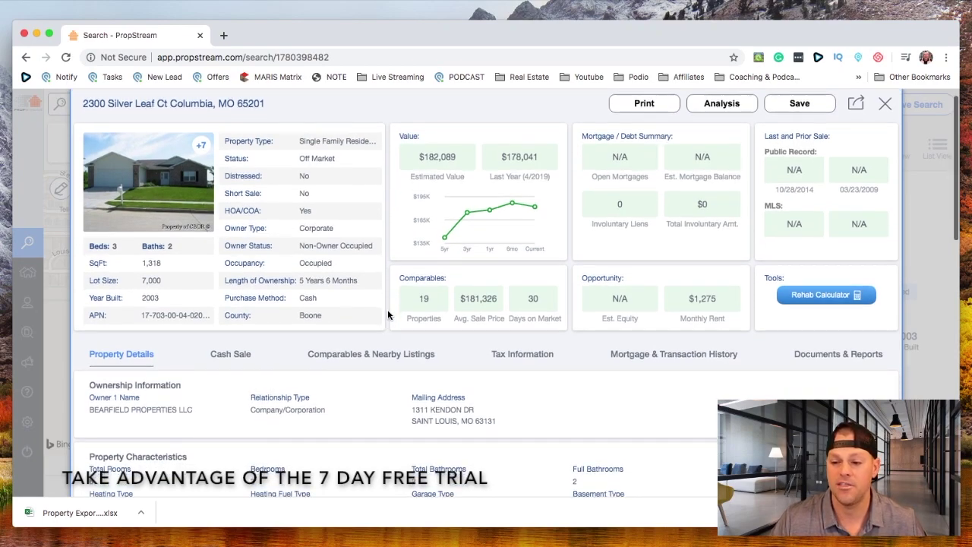
scroll(389, 315, "down", 1)
left_click_drag(726, 291, 674, 291)
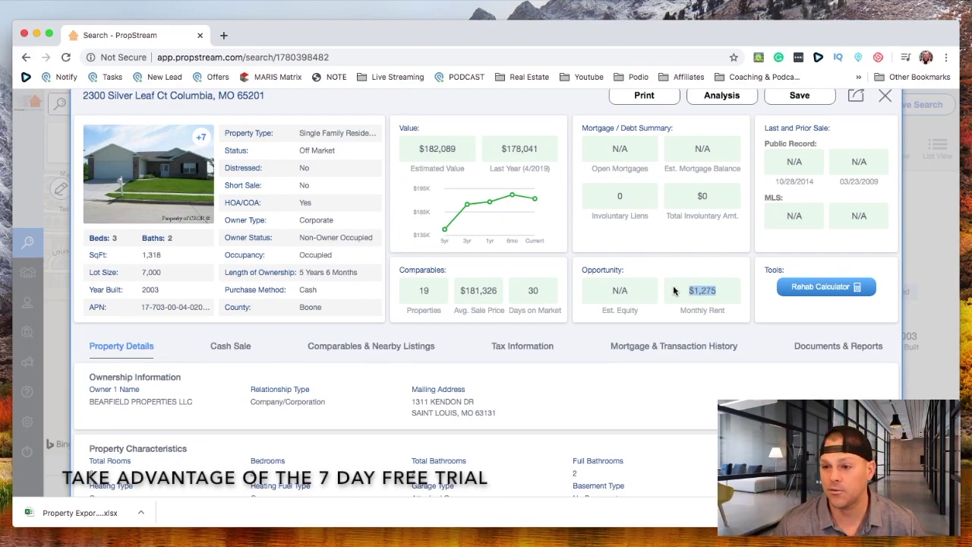
Review the last sale's buyer, mailing address, seller and 10/28/2014 sale date
scroll(544, 252, "down", 3)
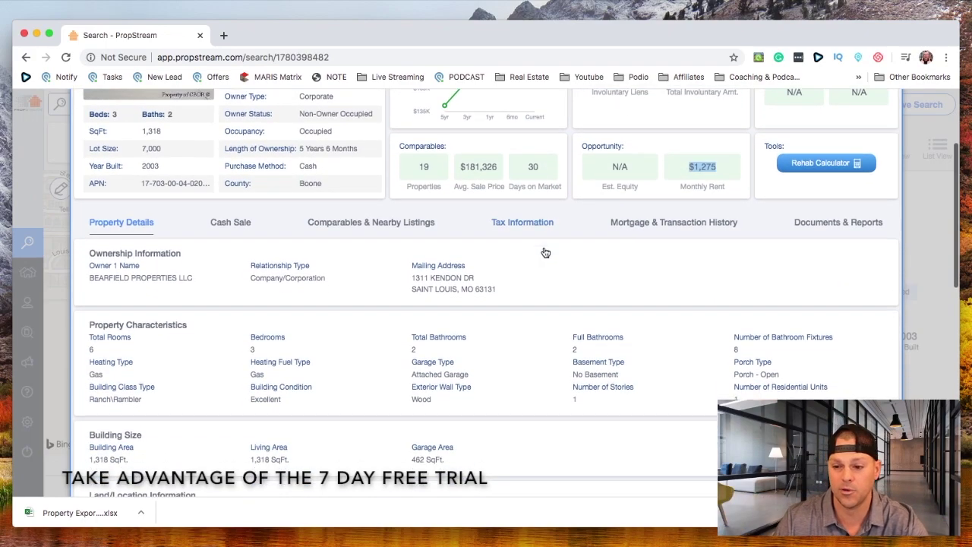
scroll(522, 242, "down", 10)
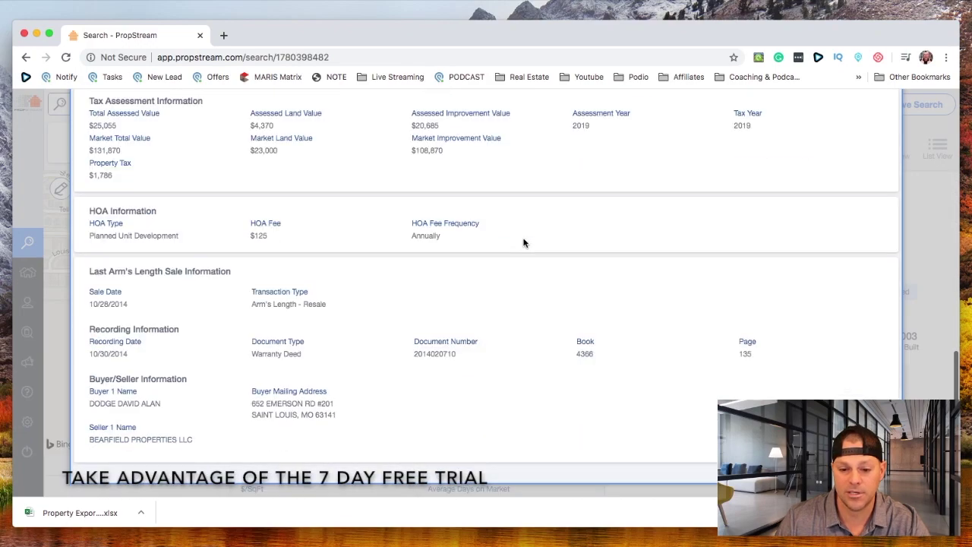
left_click_drag(162, 404, 82, 402)
mouse_move(230, 436)
left_mouse_down()
mouse_move(314, 412)
mouse_move(243, 393)
left_mouse_up()
left_click(369, 426)
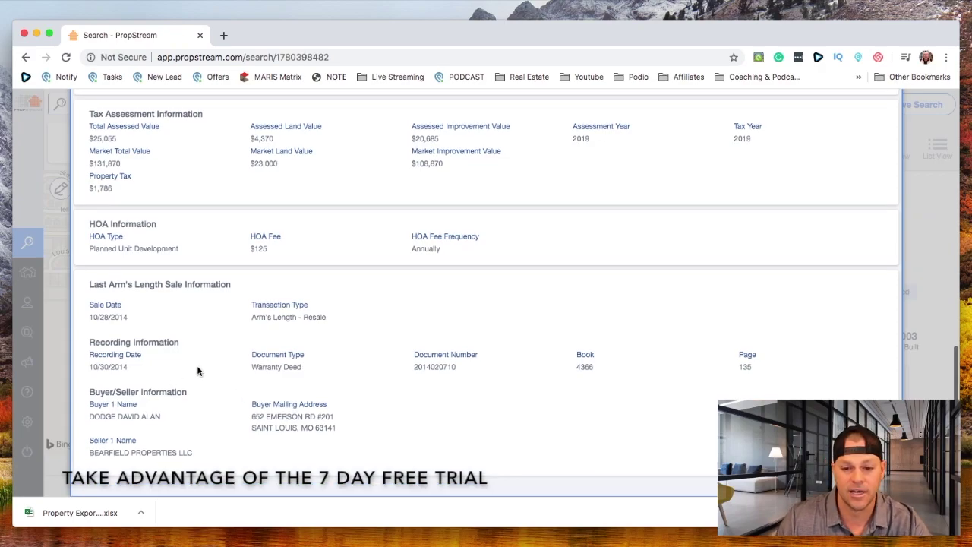
scroll(175, 365, "up", 1)
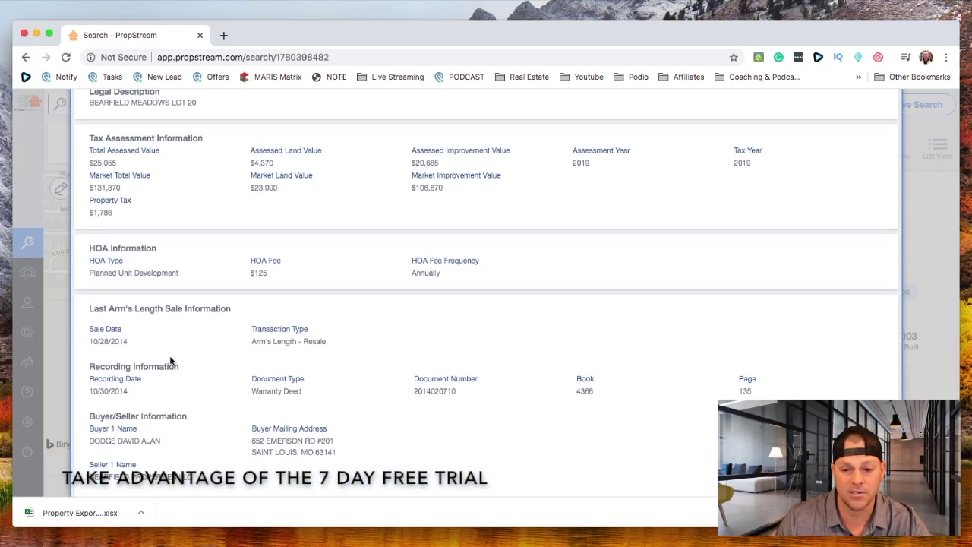
triple_click(118, 343)
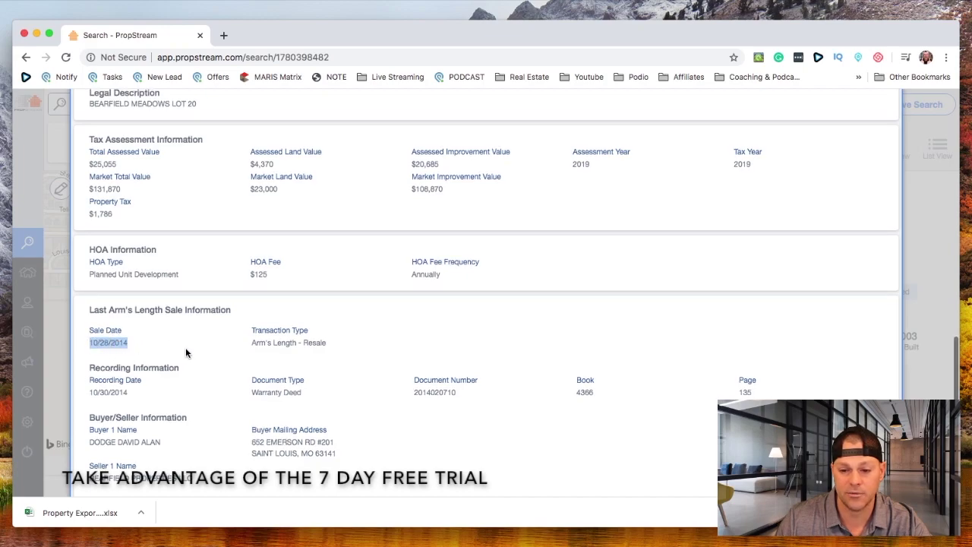
scroll(217, 358, "up", 12)
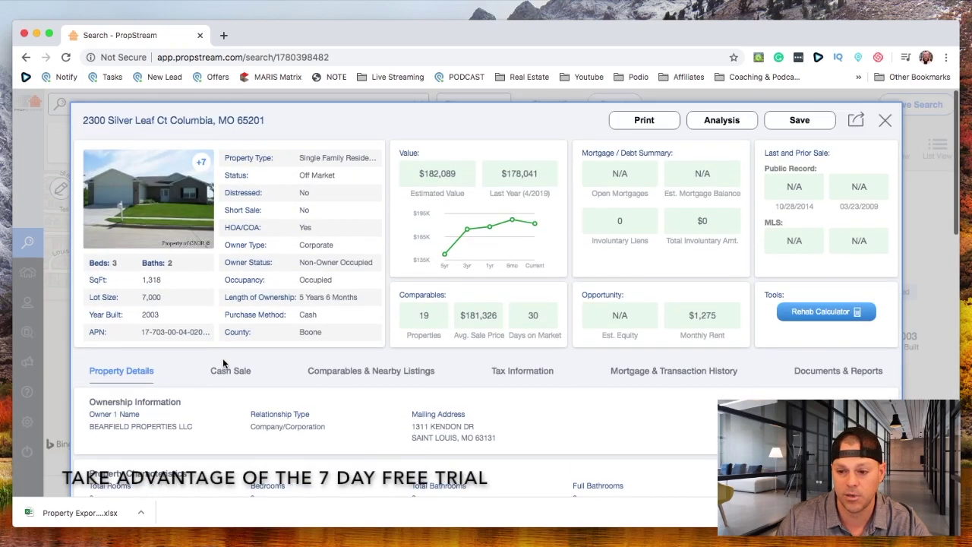
scroll(224, 364, "down", 1)
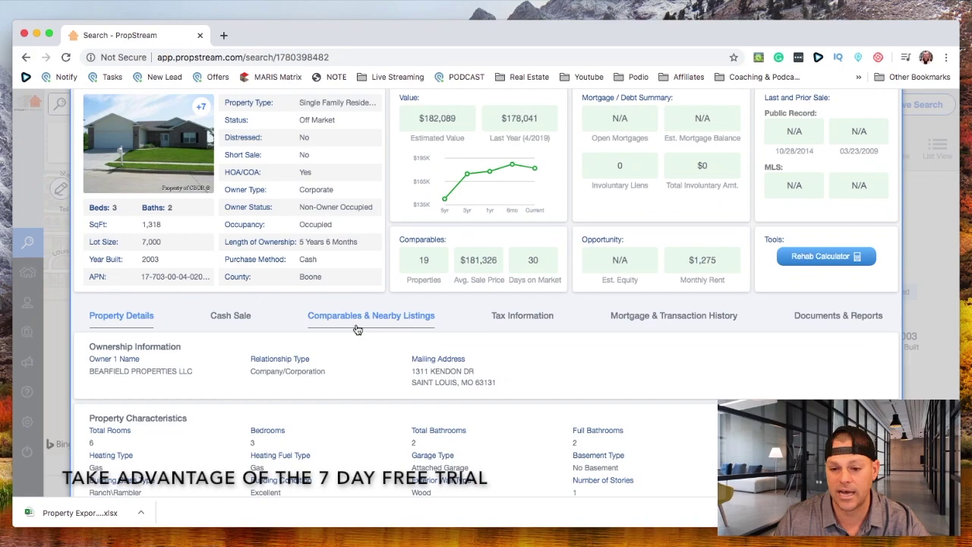
Show the Mortgage & Transaction History and check the 10/05/2005 recording date
left_click(651, 316)
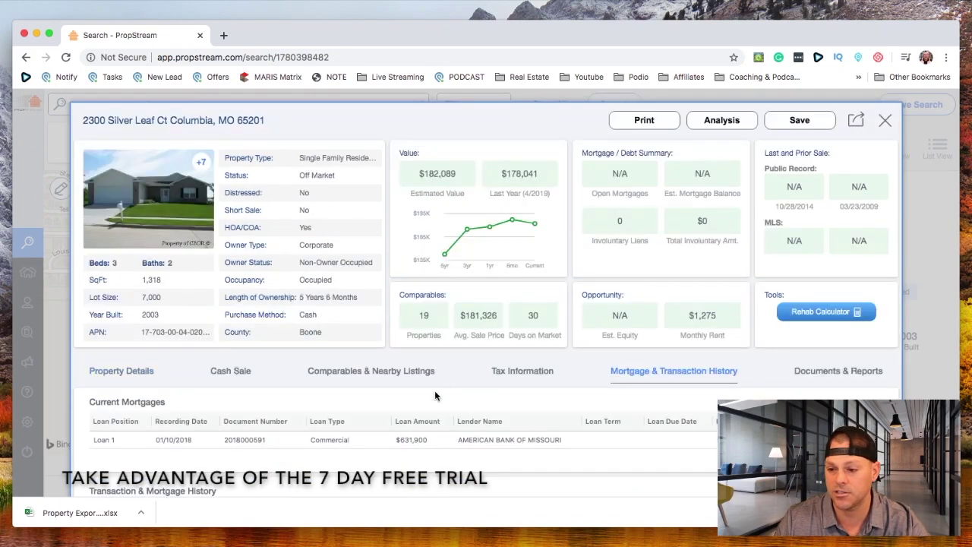
scroll(430, 404, "down", 1)
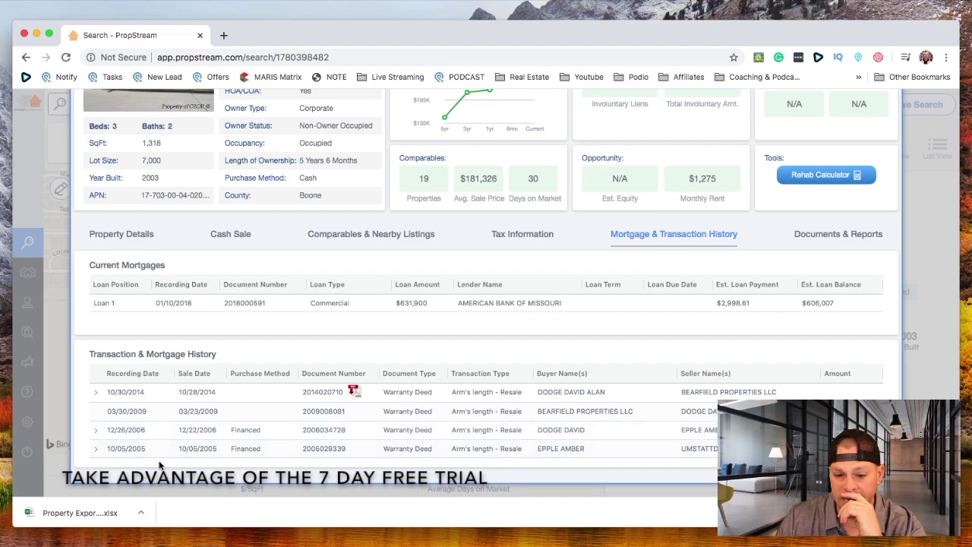
double_click(122, 448)
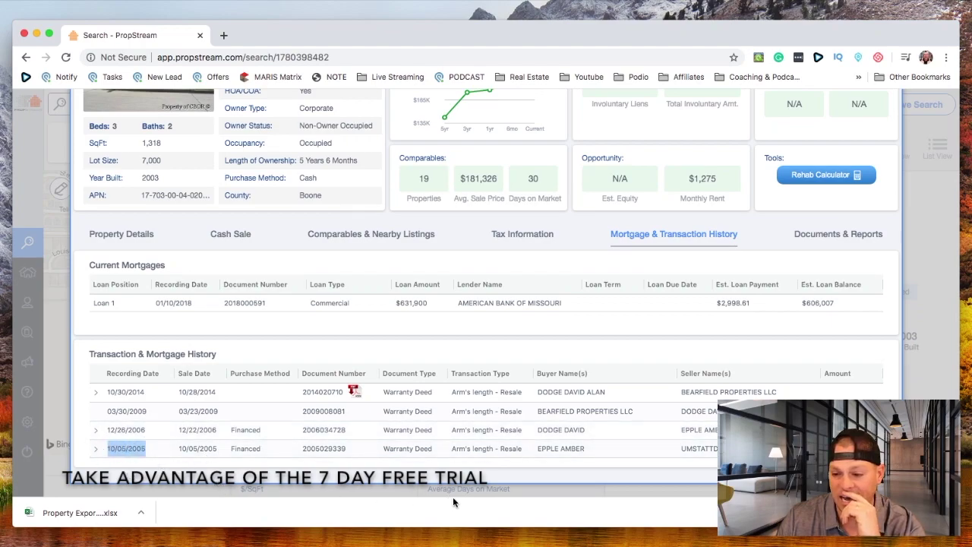
left_click(456, 448)
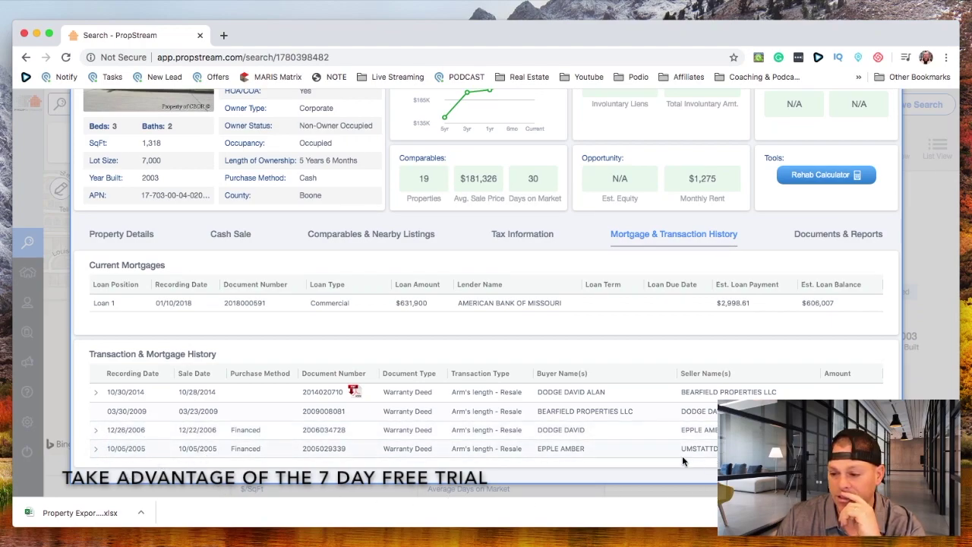
scroll(369, 337, "up", 3)
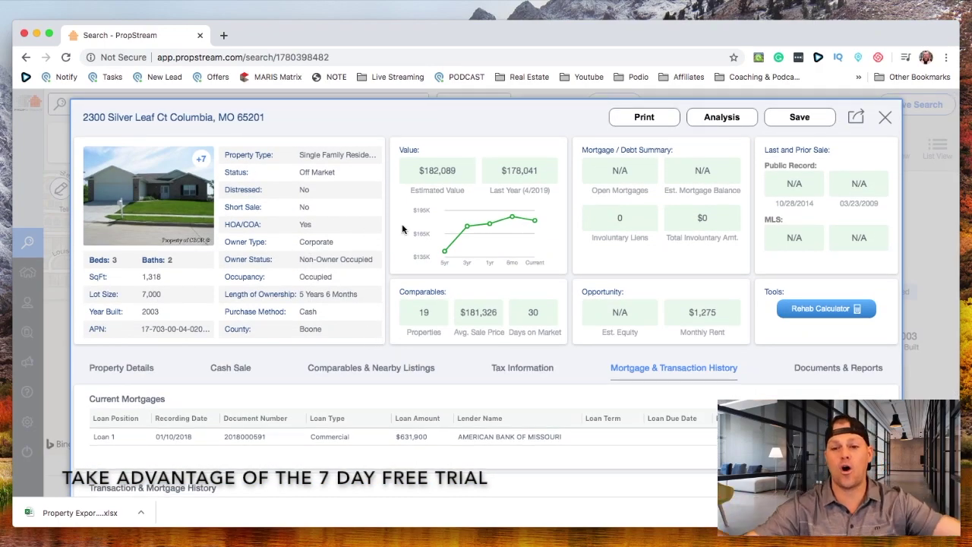
left_click(885, 117)
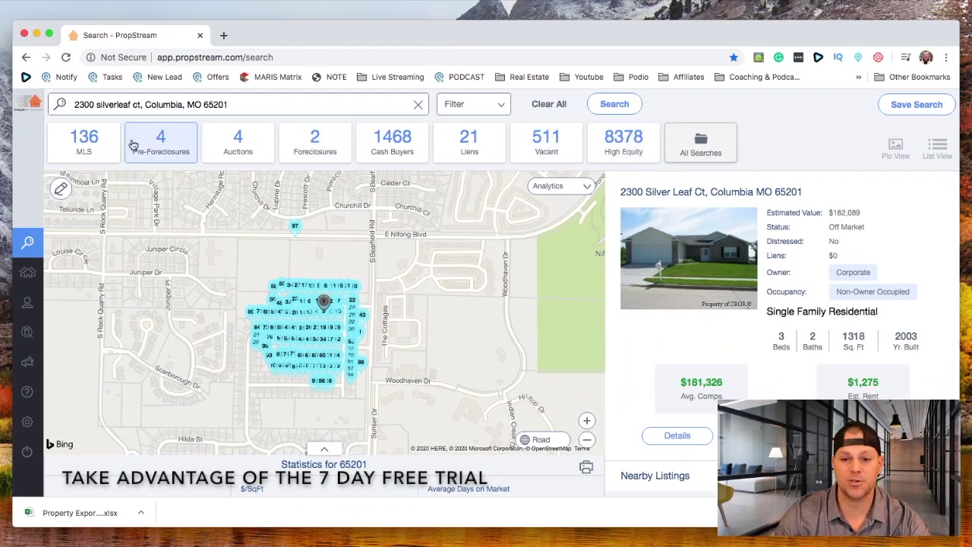
mouse_move(33, 298)
left_click(61, 272)
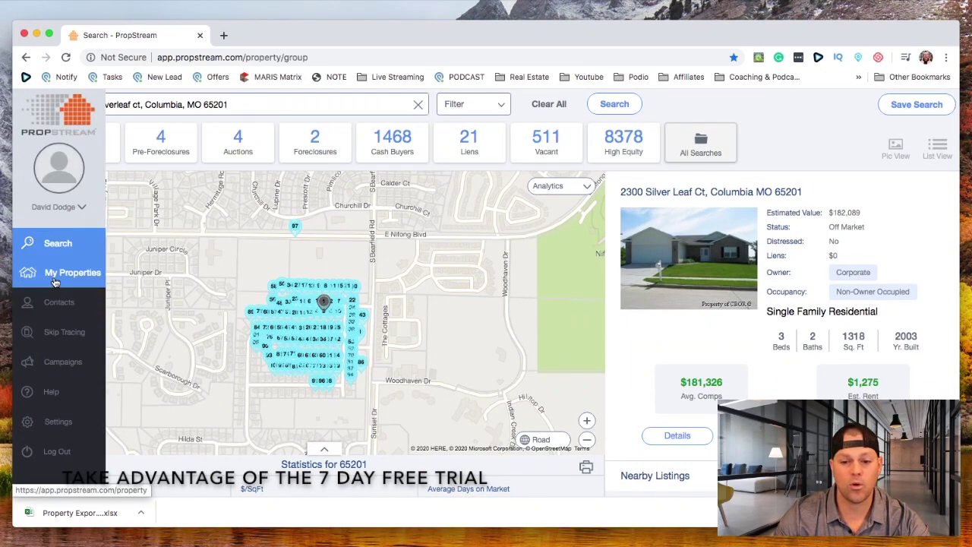
scroll(182, 334, "down", 2)
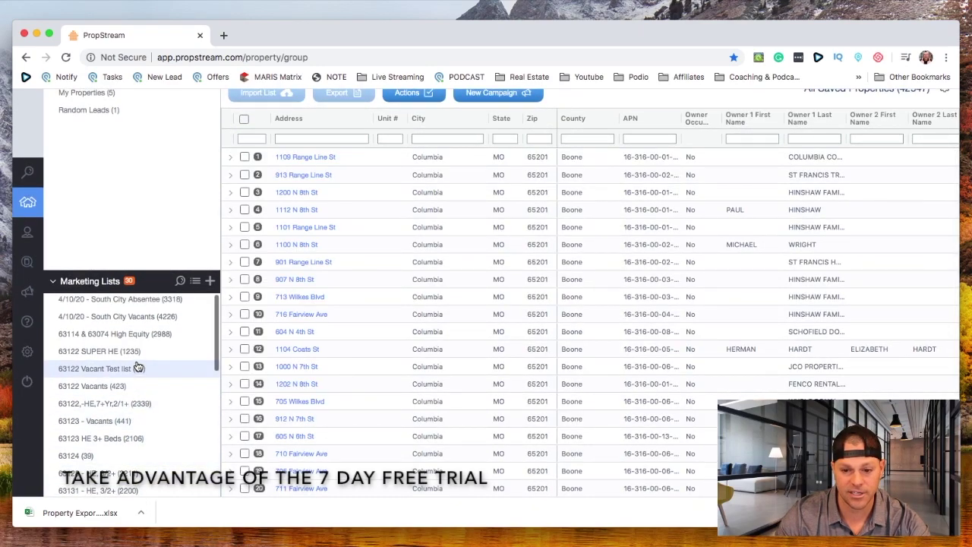
scroll(169, 478, "down", 5)
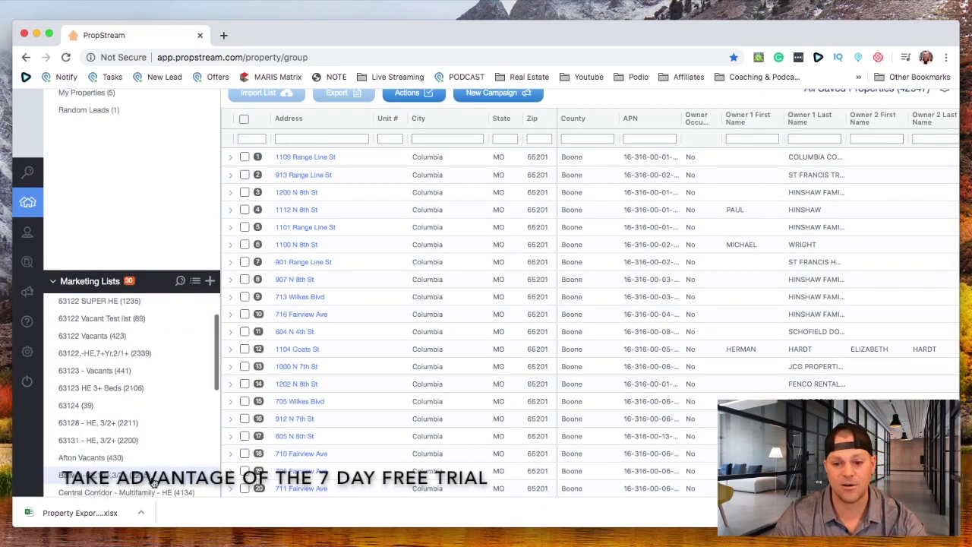
scroll(171, 480, "down", 5)
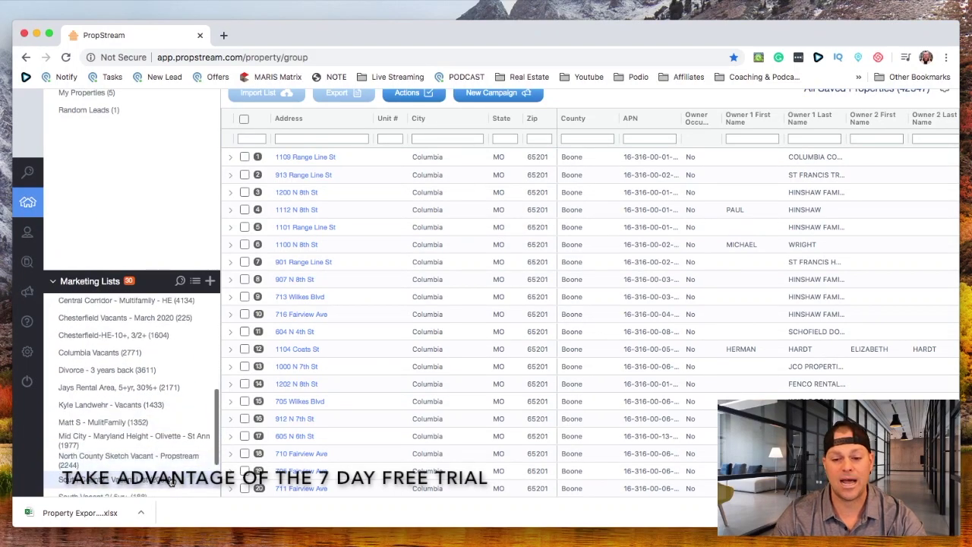
scroll(172, 482, "up", 10)
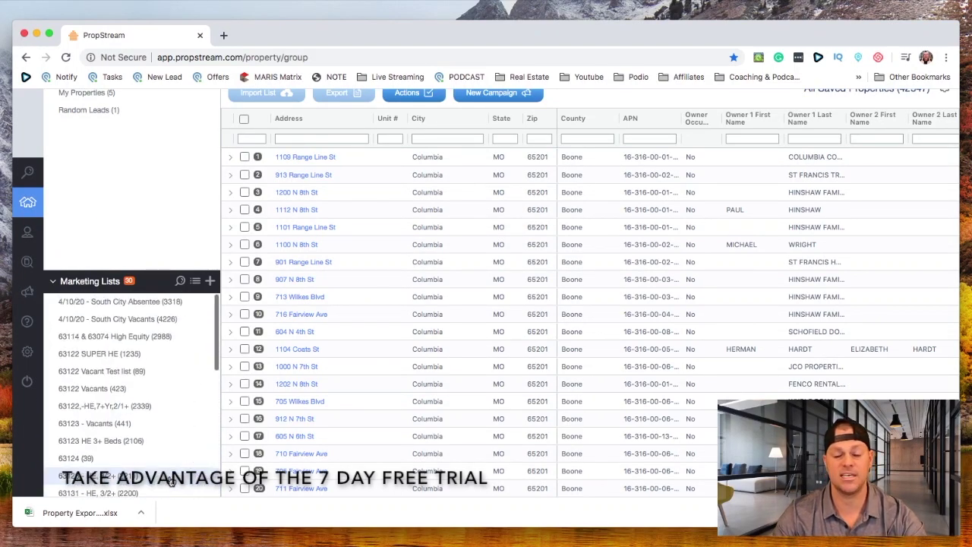